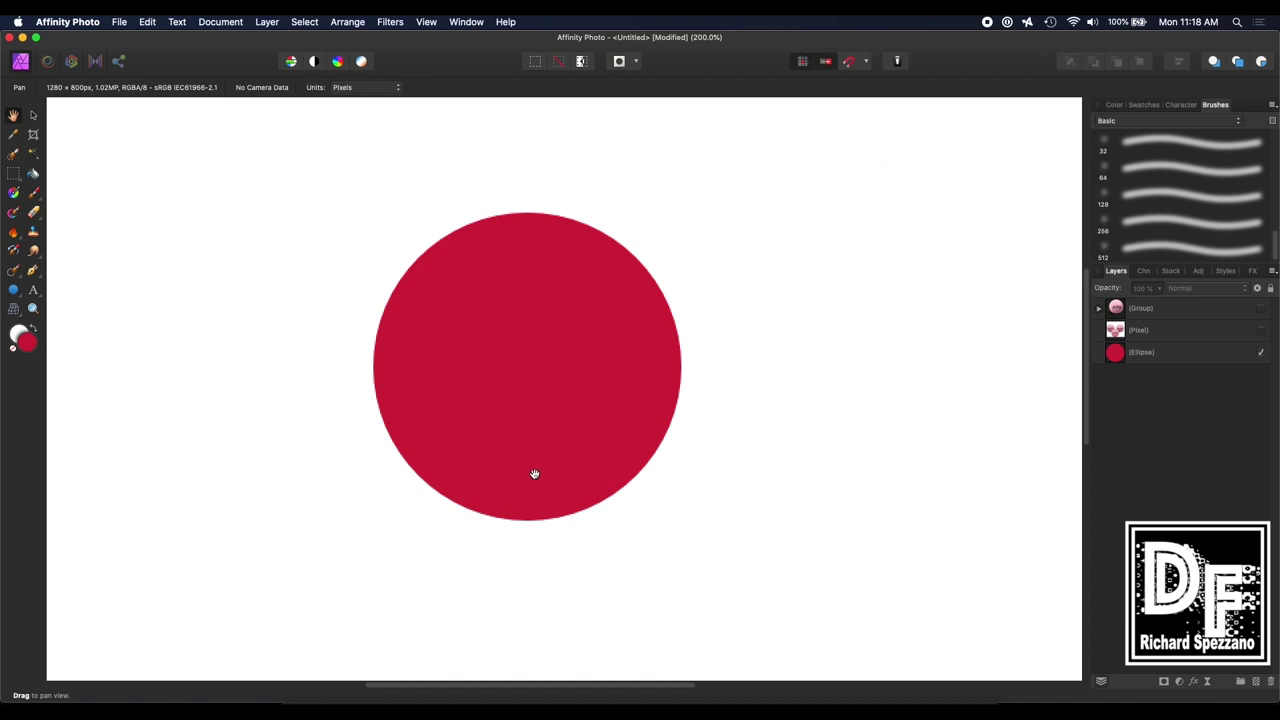
Make the pixel layer visible so the three pink Spalding balls appear over the red circle
left_click(1263, 310)
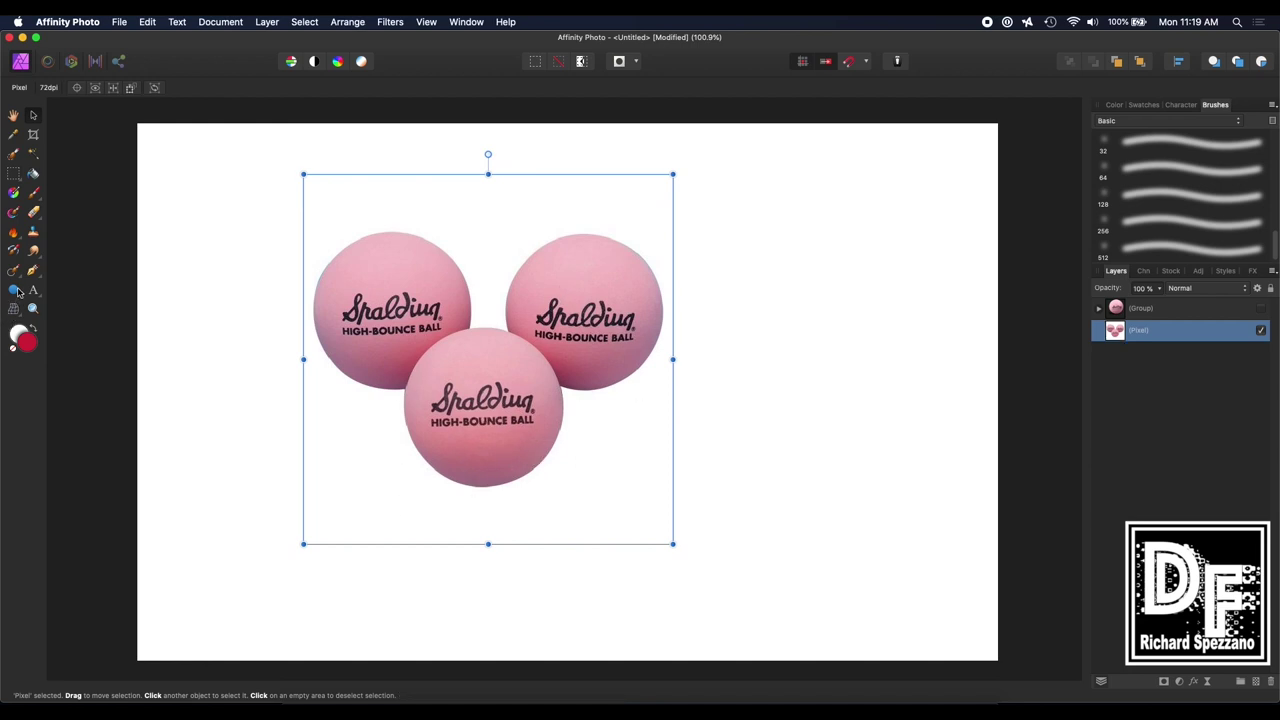
At 200% zoom, draw a red ellipse over the front ball, undoing a stray tiny ellipse
key("super+2")
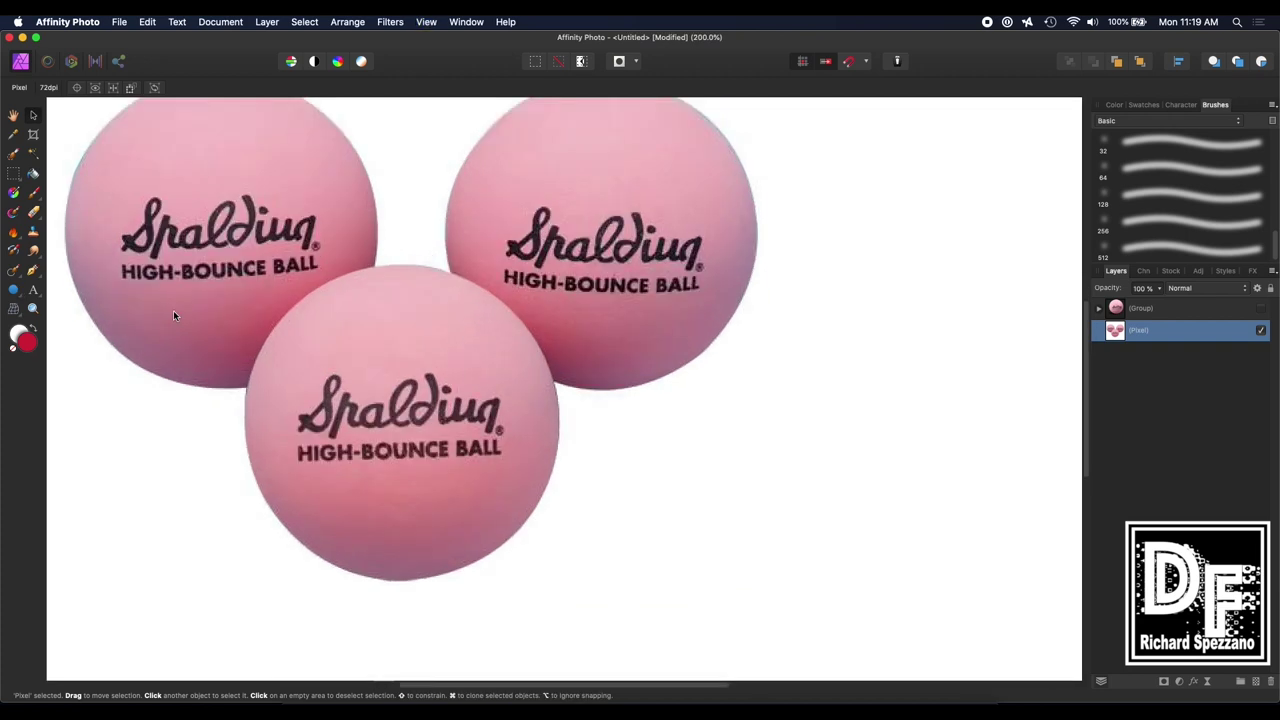
scroll(252, 338, "left", 3)
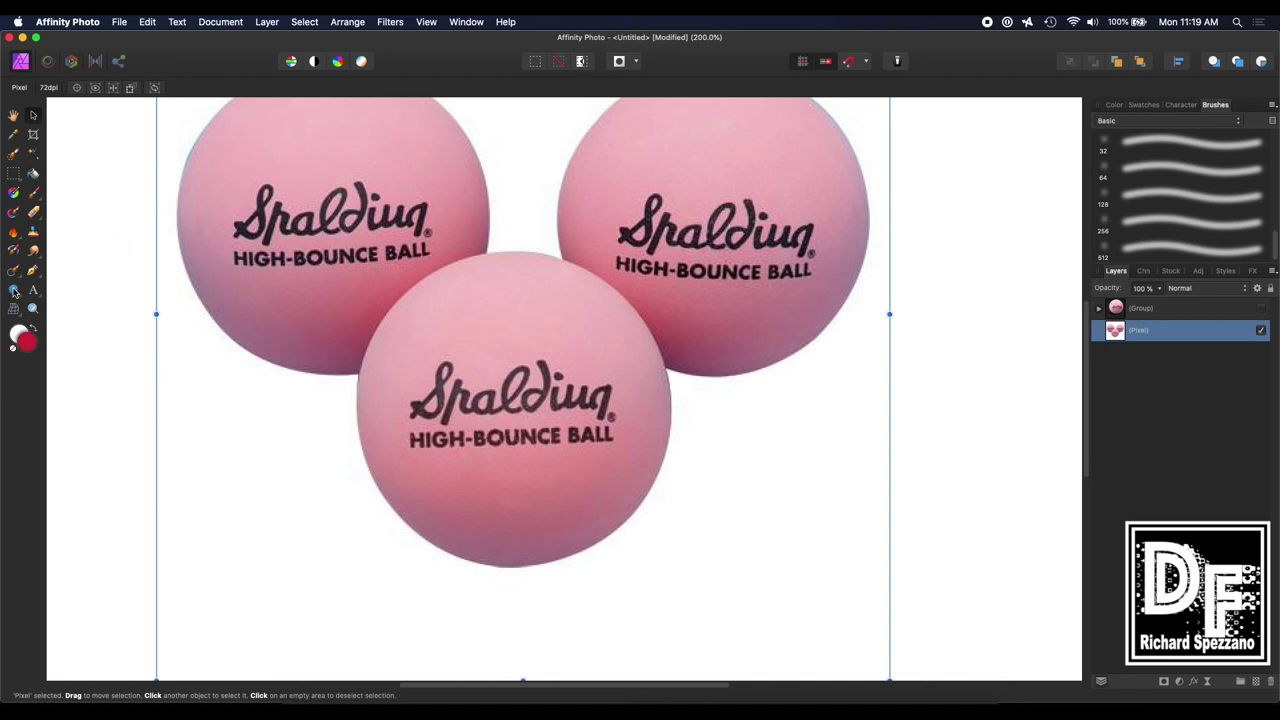
key("super+d")
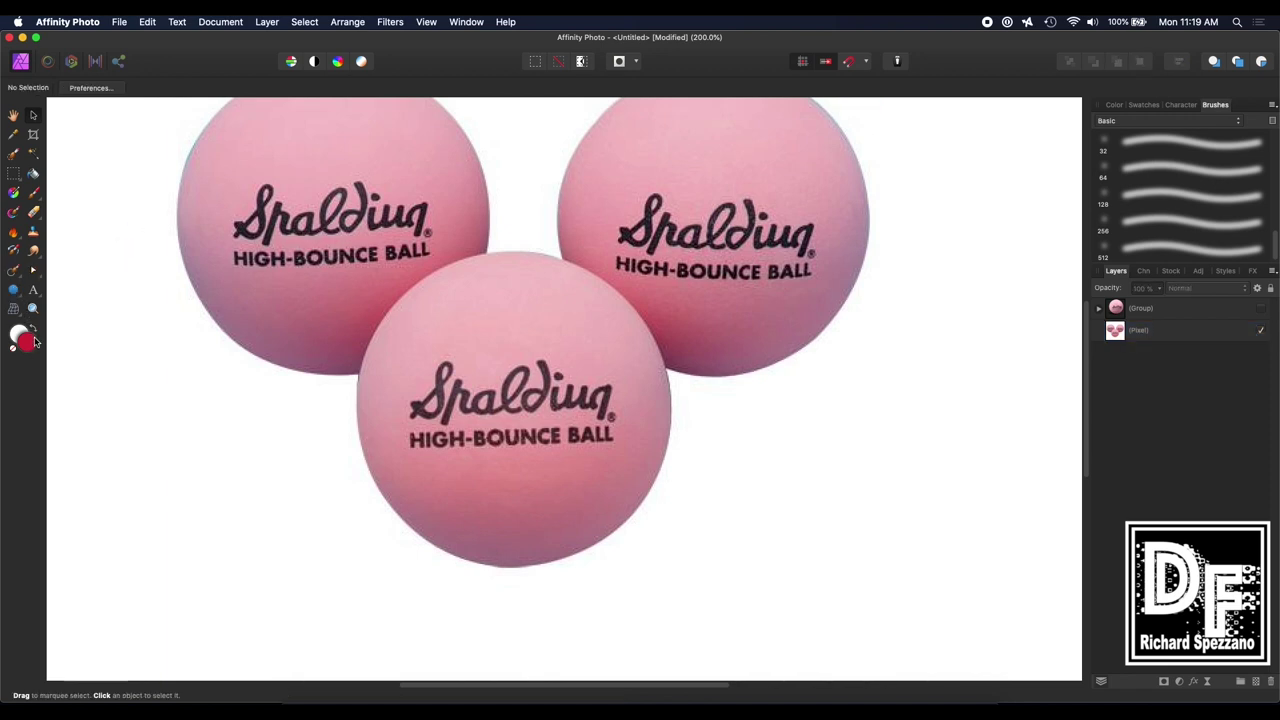
left_click(14, 292)
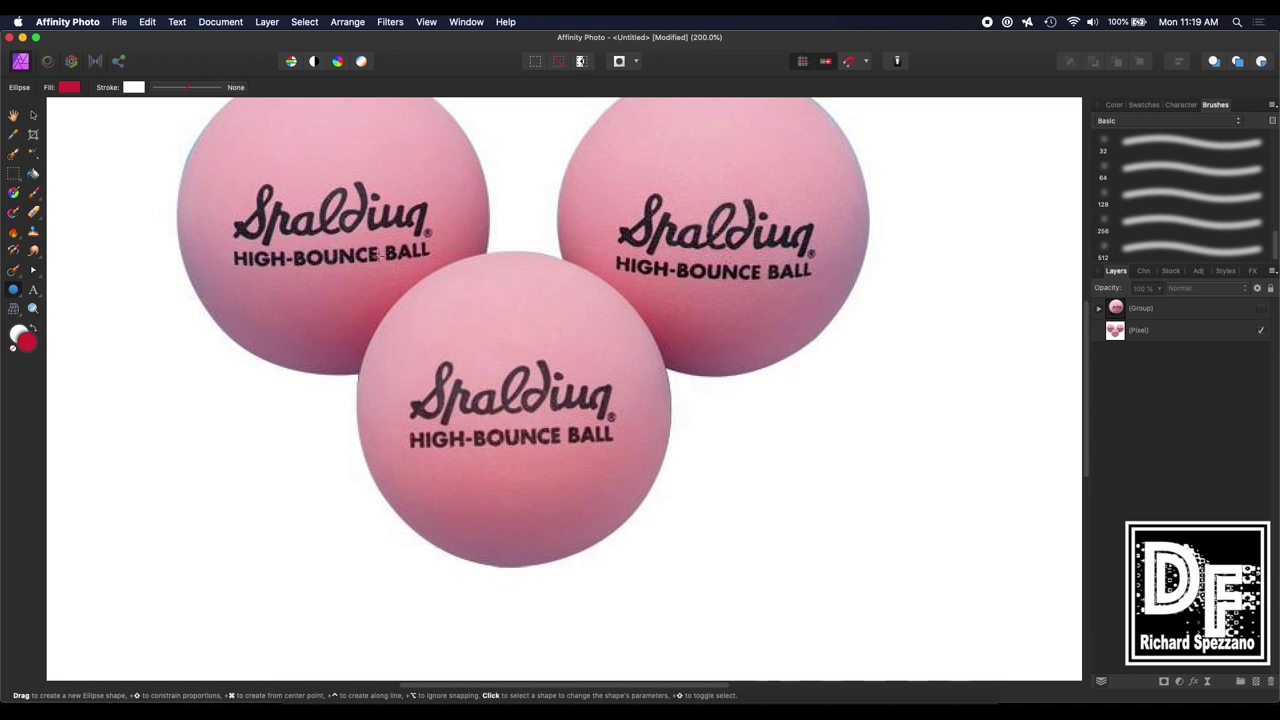
left_click_drag(378, 255, 666, 591)
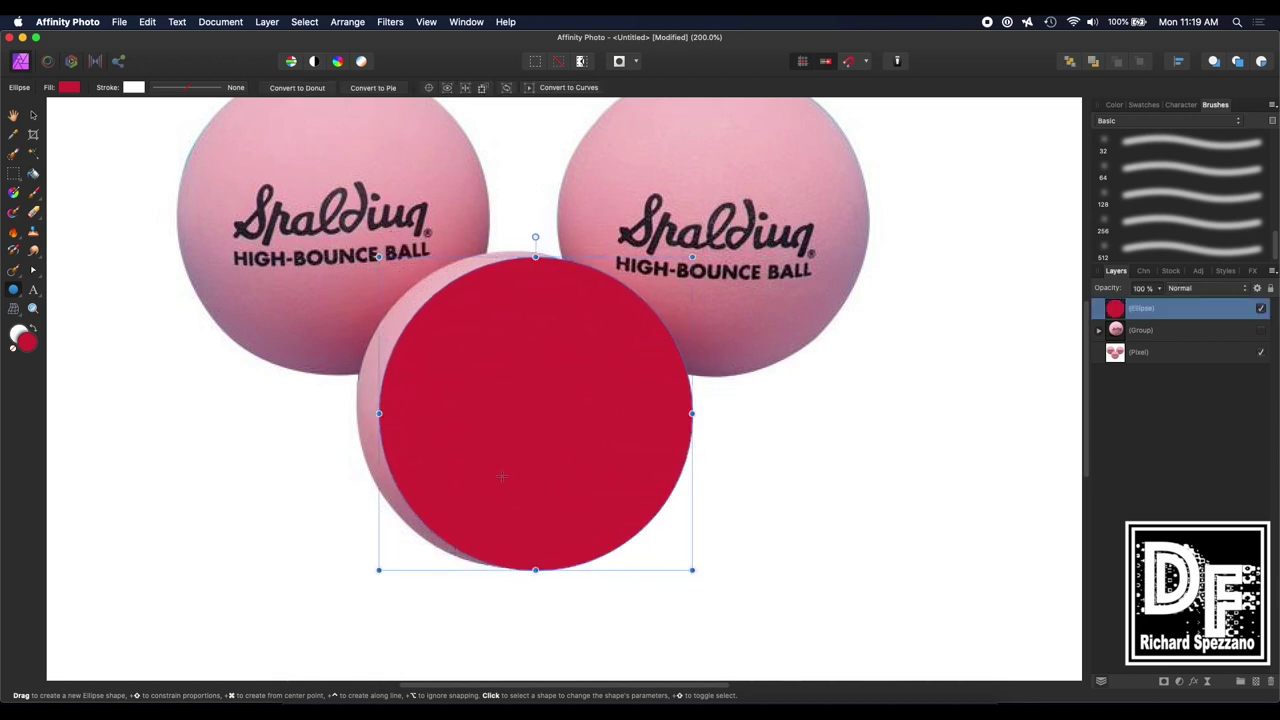
left_click_drag(501, 476, 459, 475)
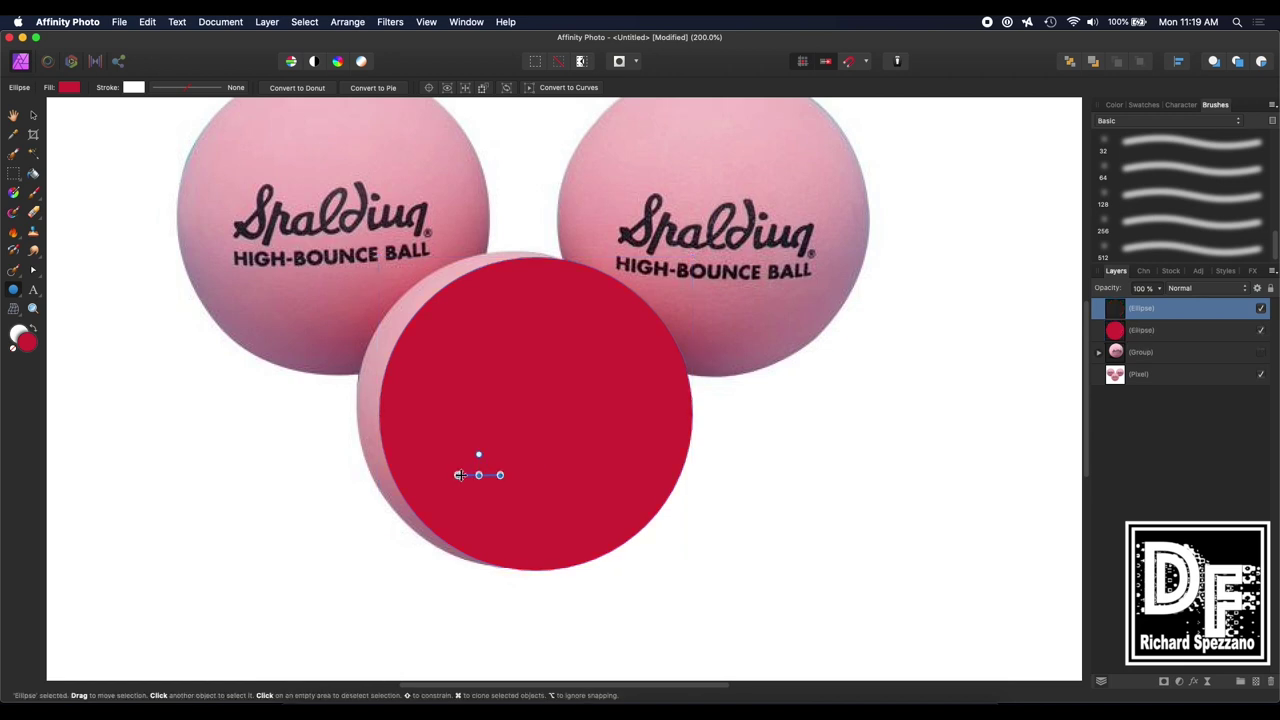
key("super+z")
Nudge the red circle left and up and resize it to about 238 px
left_click(31, 118)
mouse_move(489, 341)
left_mouse_down()
mouse_move(443, 329)
mouse_move(466, 338)
left_mouse_up()
left_click_drag(355, 248, 352, 251)
key("super+1")
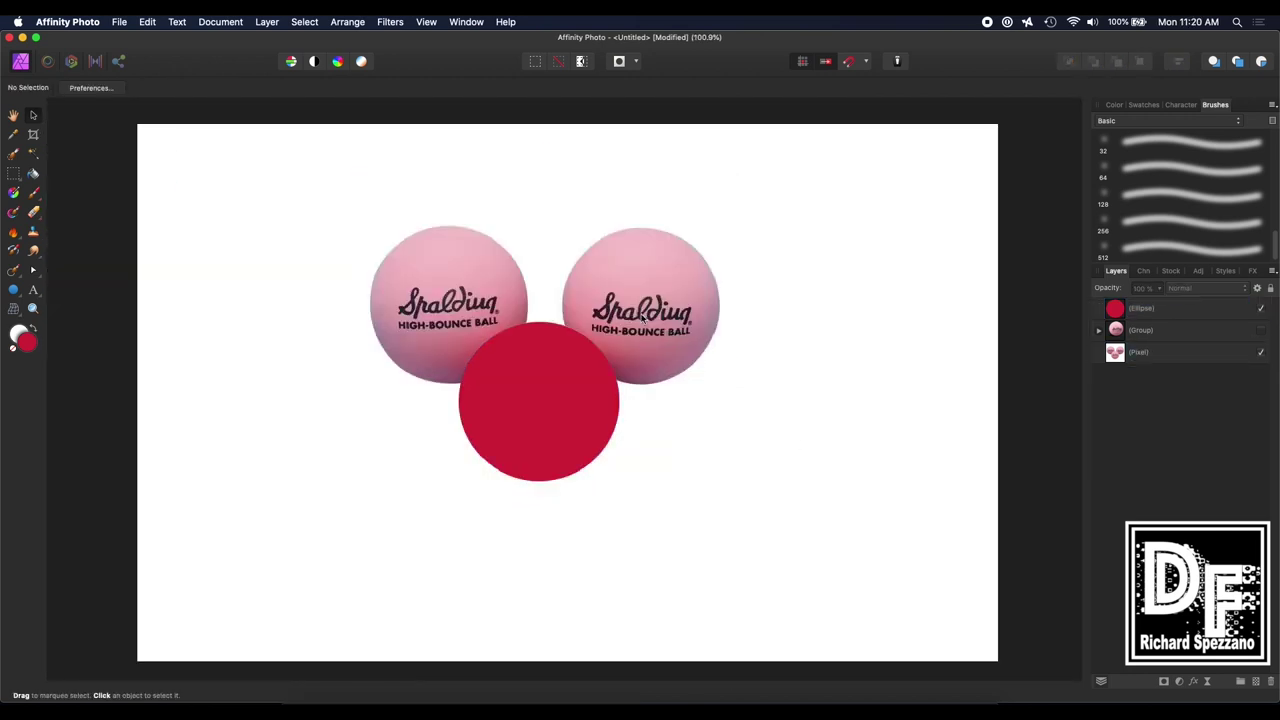
Move the ball photo right of the circle, then select the circle and zoom to 300%
left_click(638, 310)
left_click_drag(638, 310, 893, 395)
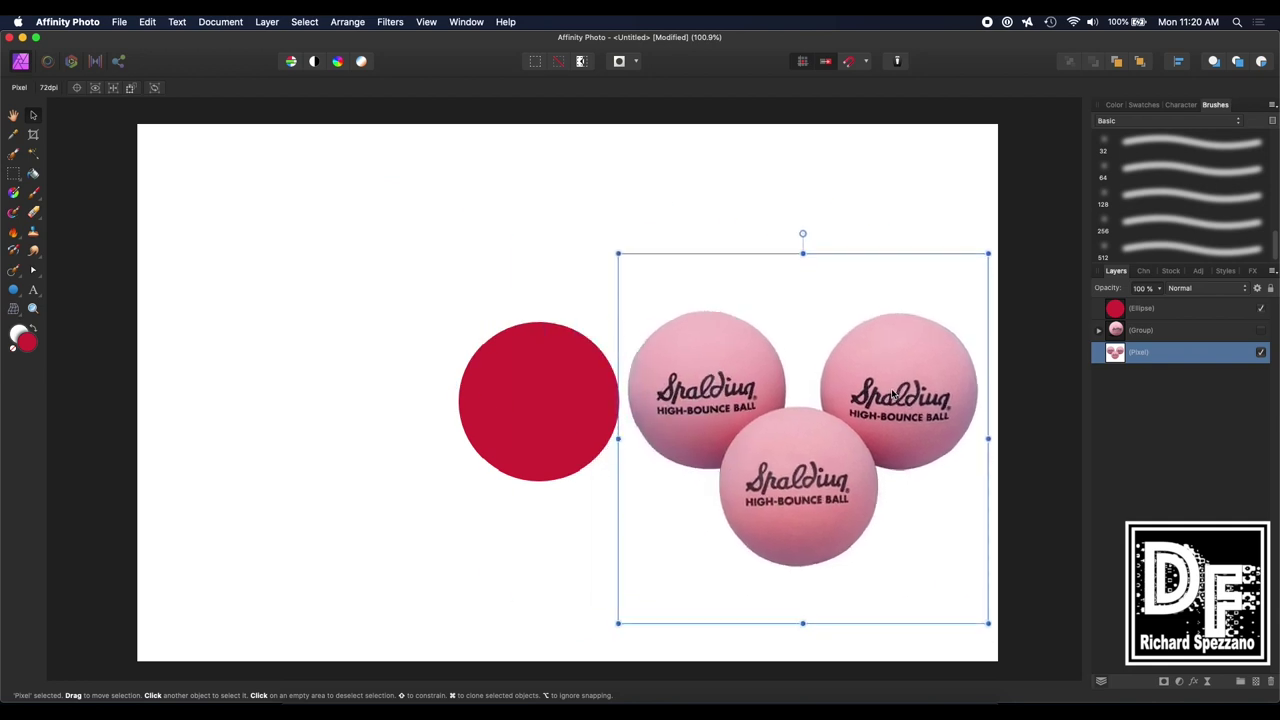
left_click(535, 417)
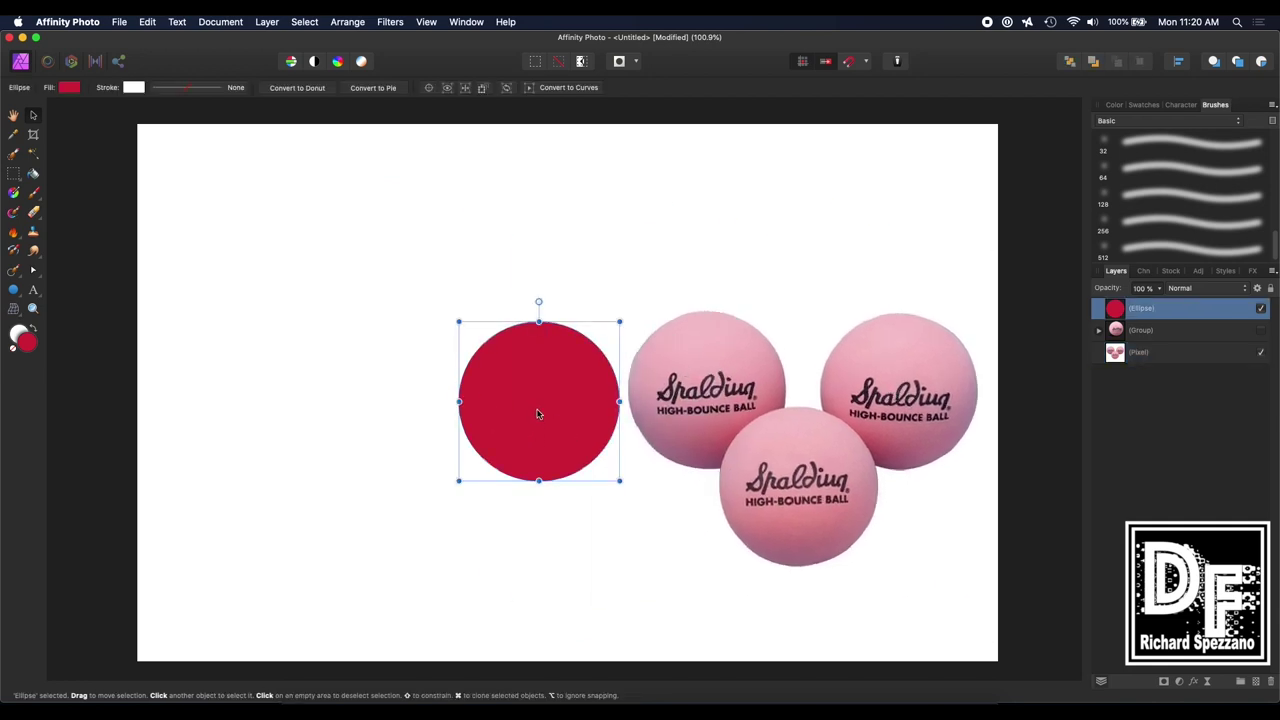
key("z")
left_click(654, 329)
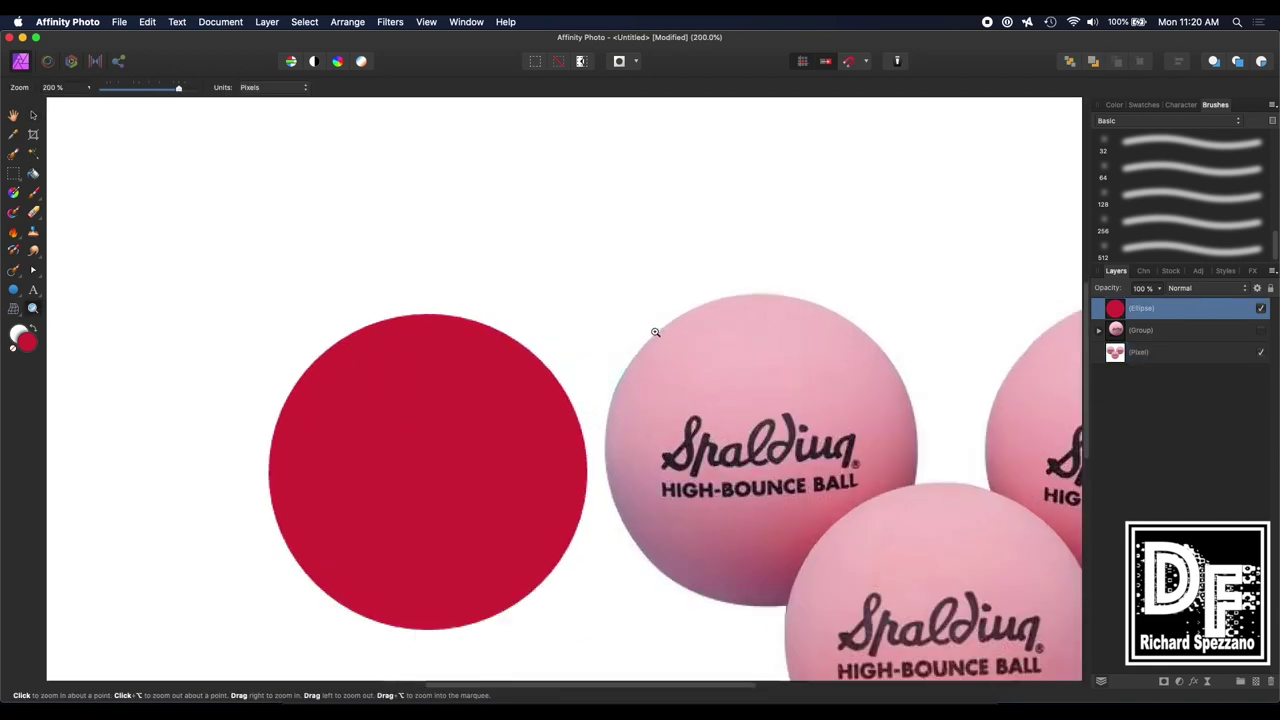
left_click(659, 343)
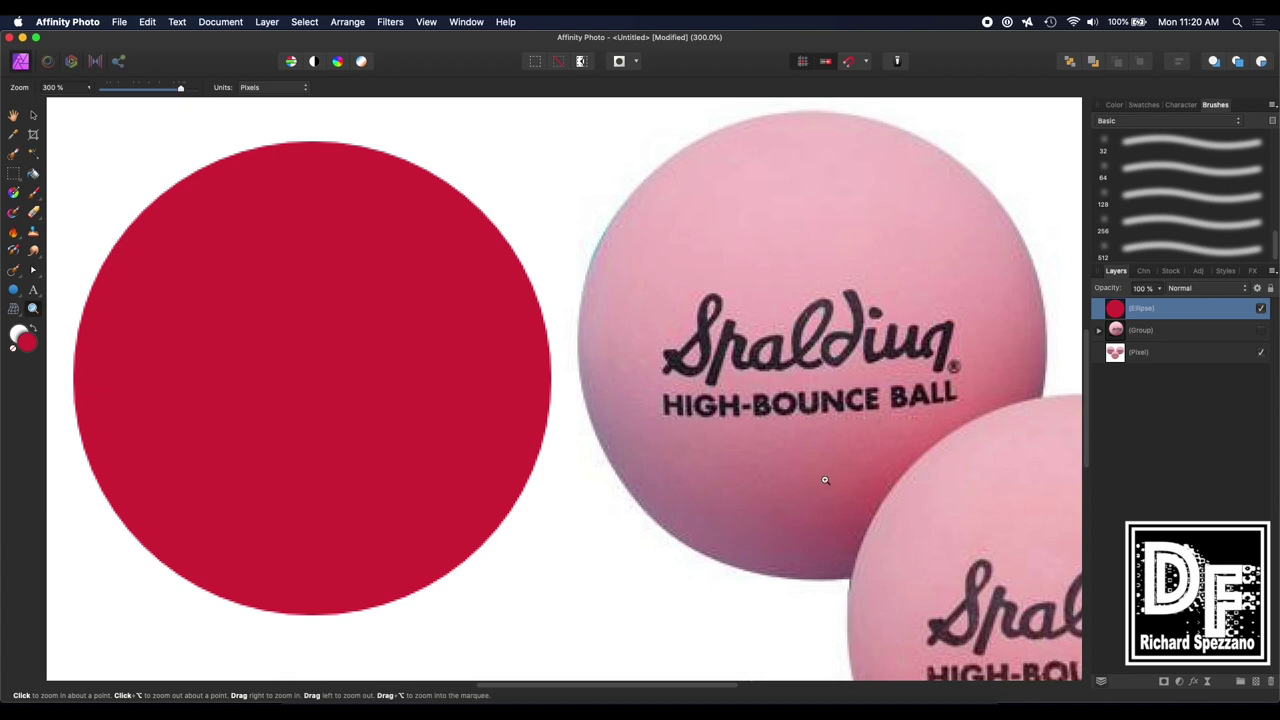
left_click(33, 115)
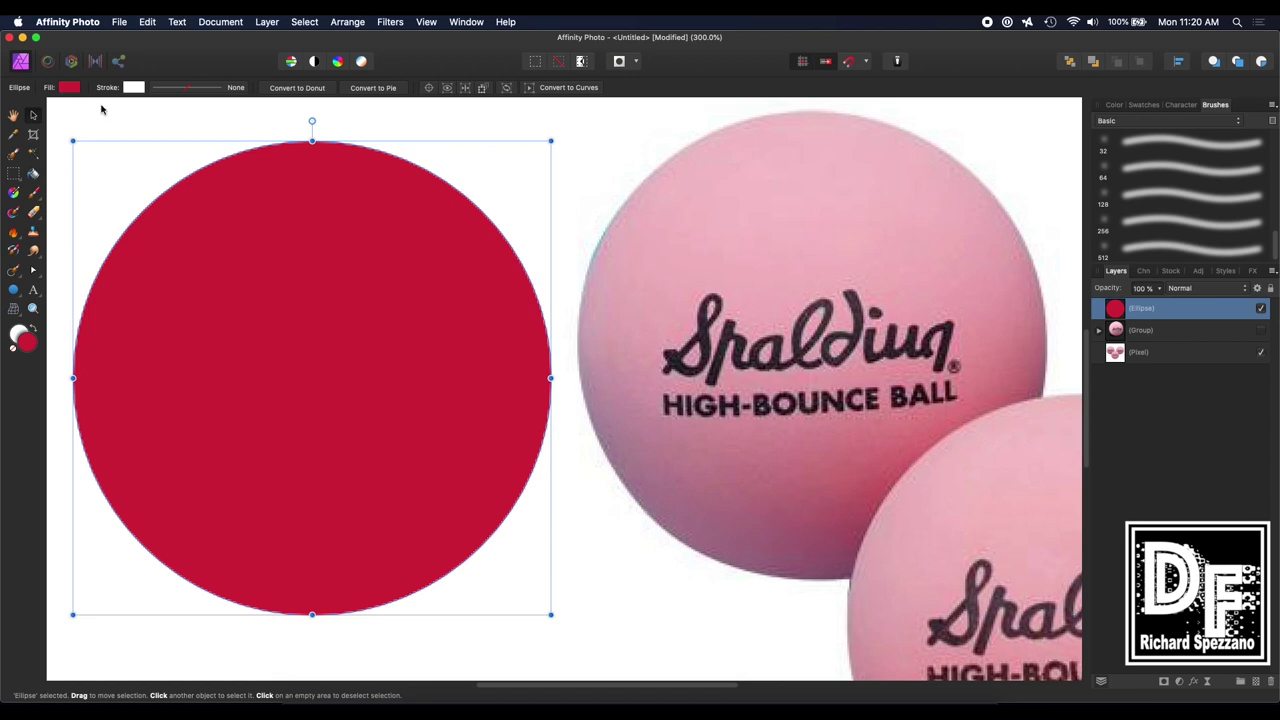
Fill the circle with a dusty pink eyedropped from one of the balls
left_click(69, 88)
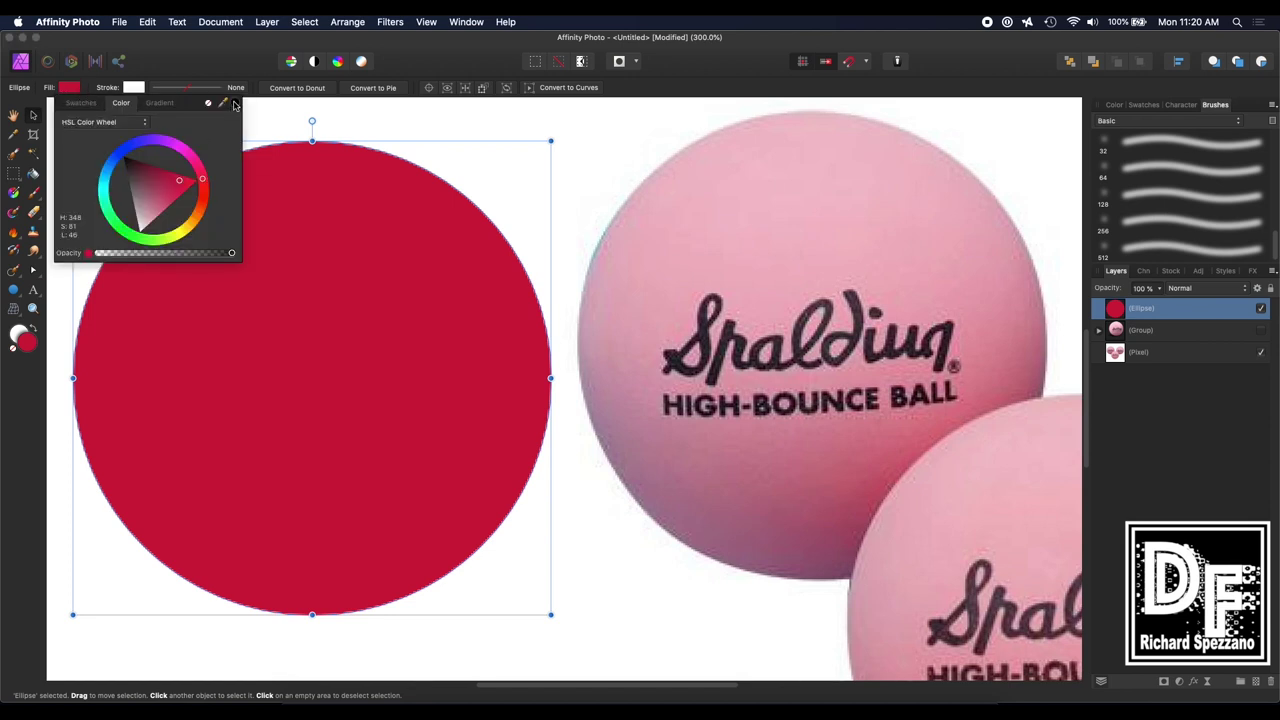
left_click_drag(234, 104, 634, 359)
left_click(236, 104)
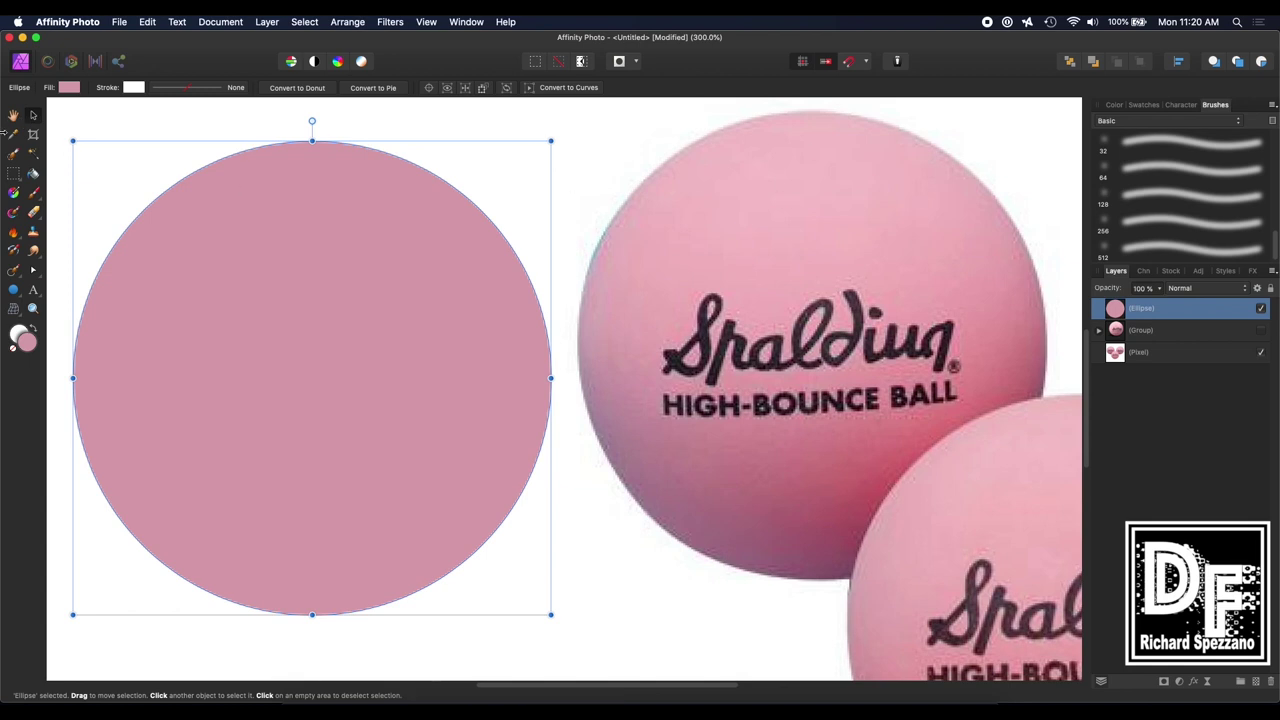
left_click(13, 115)
Move the ball photo left and up, closer to the pink circle, and reselect the circle
key("super+1")
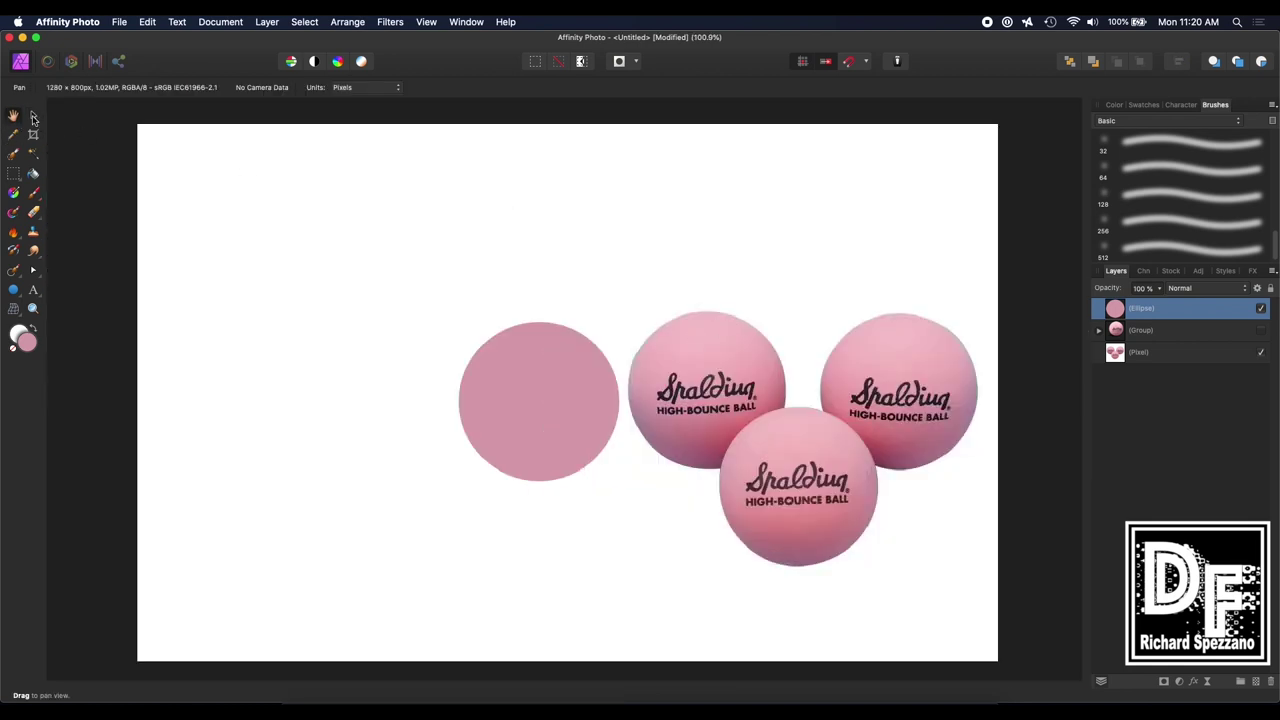
left_click(35, 115)
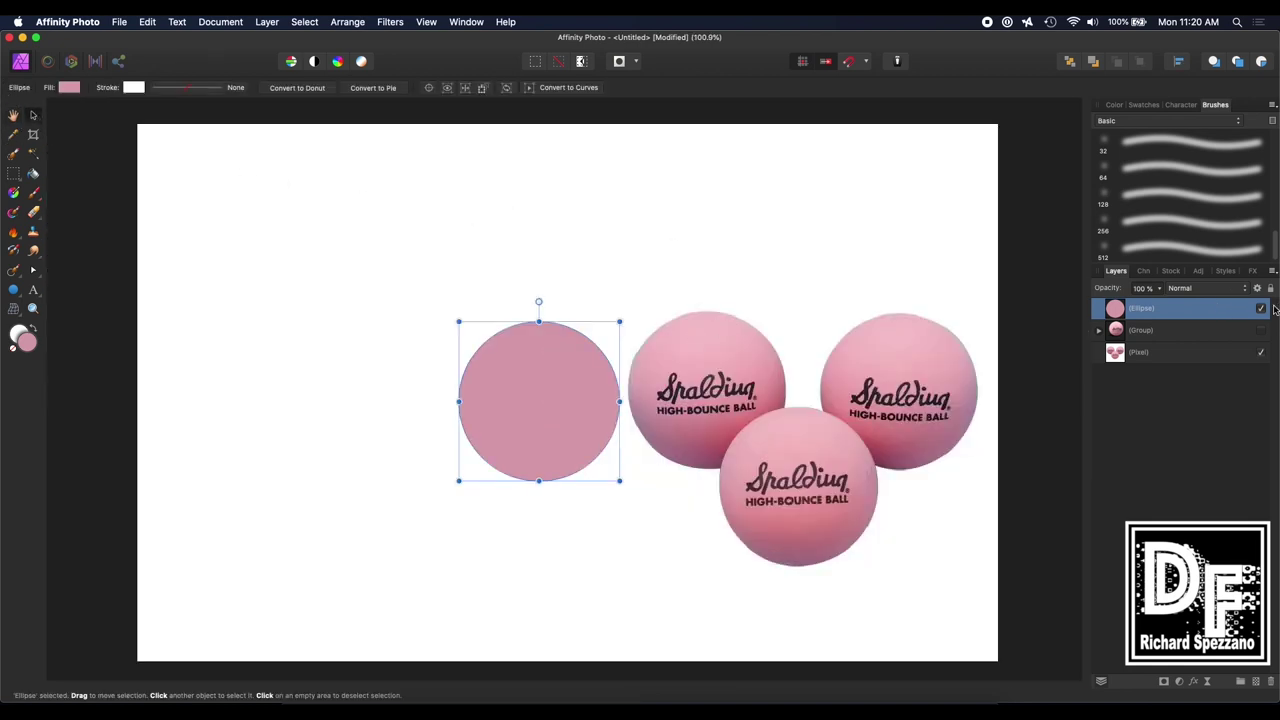
left_click(1262, 354)
key("super+2")
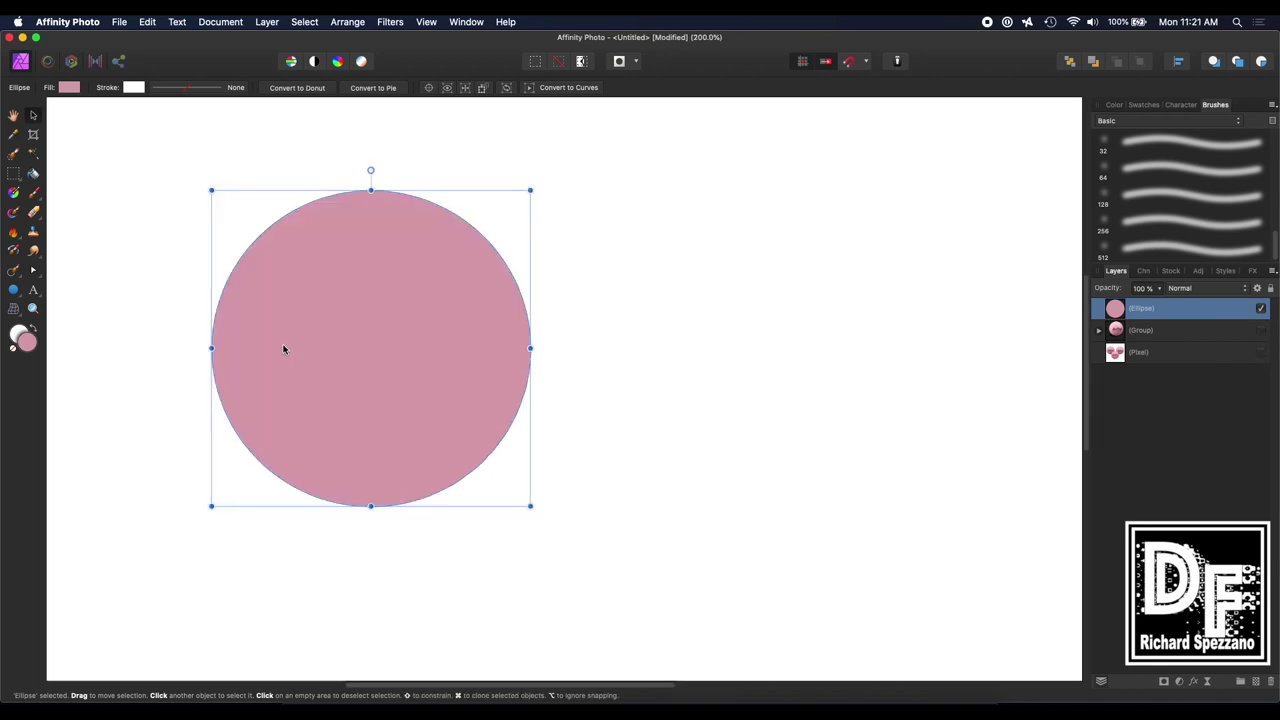
left_click(1262, 354)
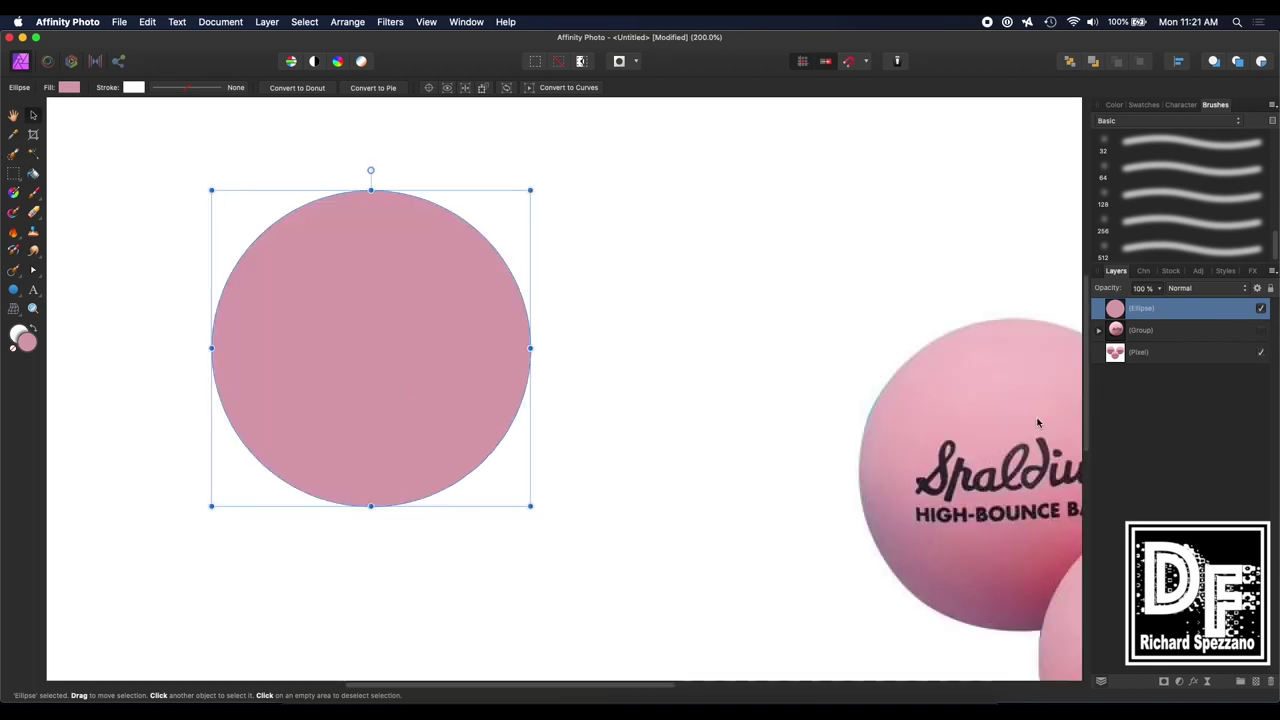
left_click_drag(1038, 423, 741, 311)
left_click(349, 386)
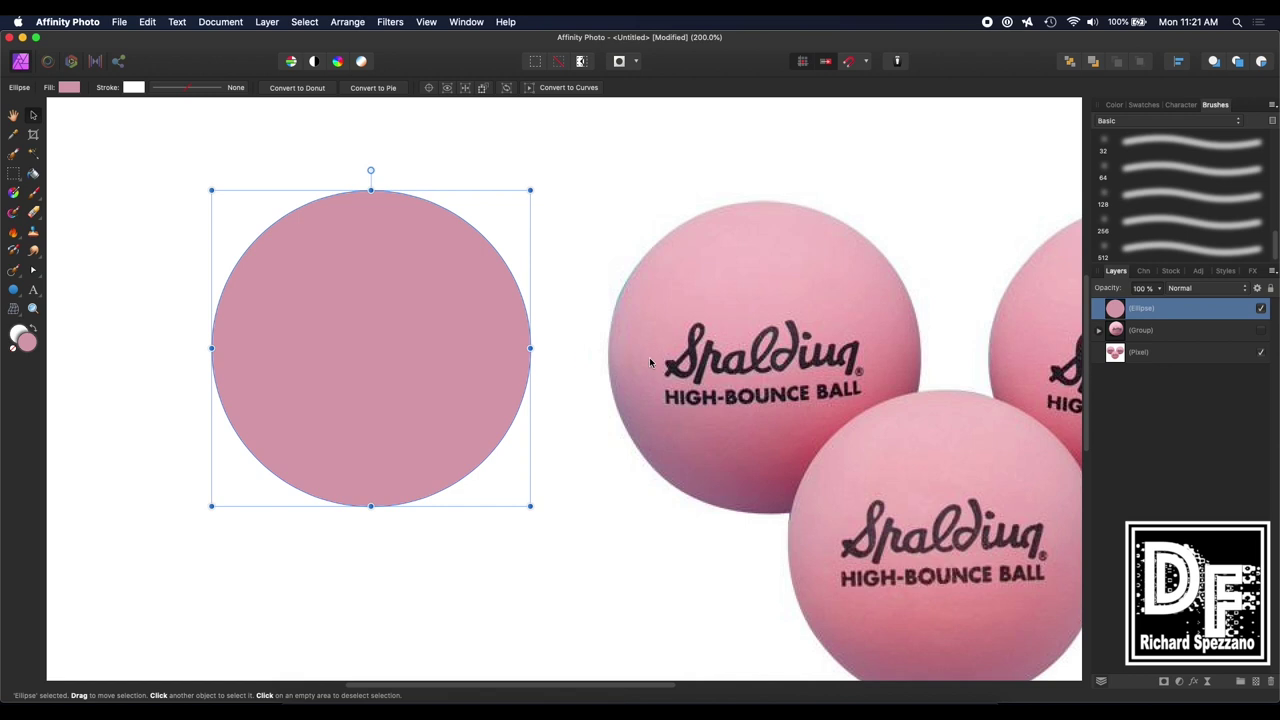
left_click(789, 320)
left_click(429, 362)
Duplicate the pink circle, hide the lower copy, and pick the 128 px brush
key("super+j")
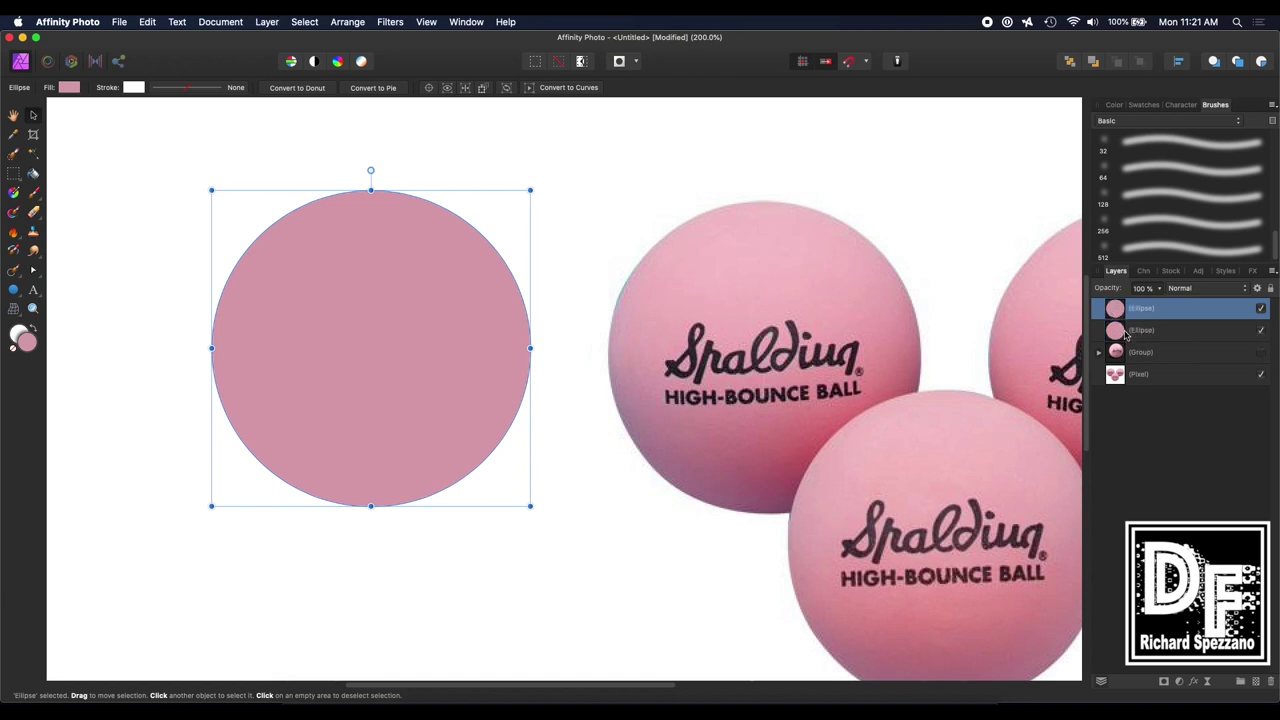
left_click(1261, 332)
scroll(1149, 166, "up", 3)
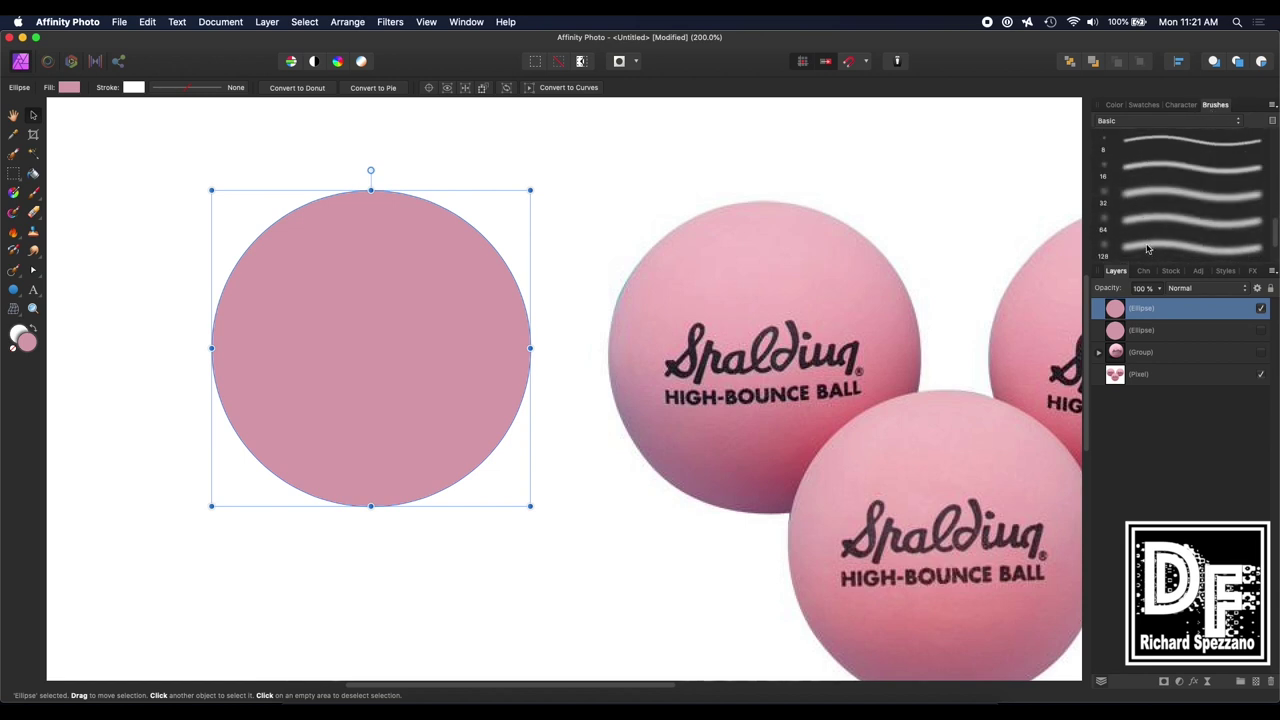
left_click(1168, 245)
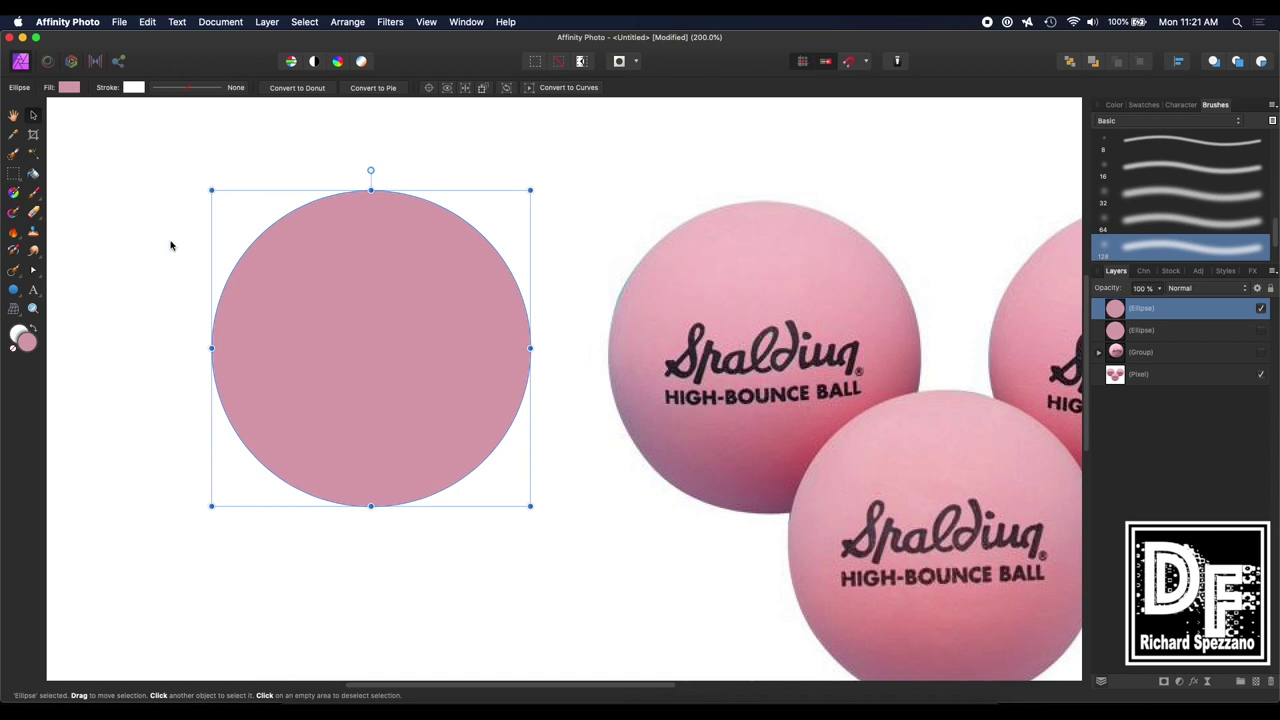
Burn the circle's lower edge with a ~140 px Burn Brush (Shadows, 28% opacity), rasterizing it
left_click(34, 194)
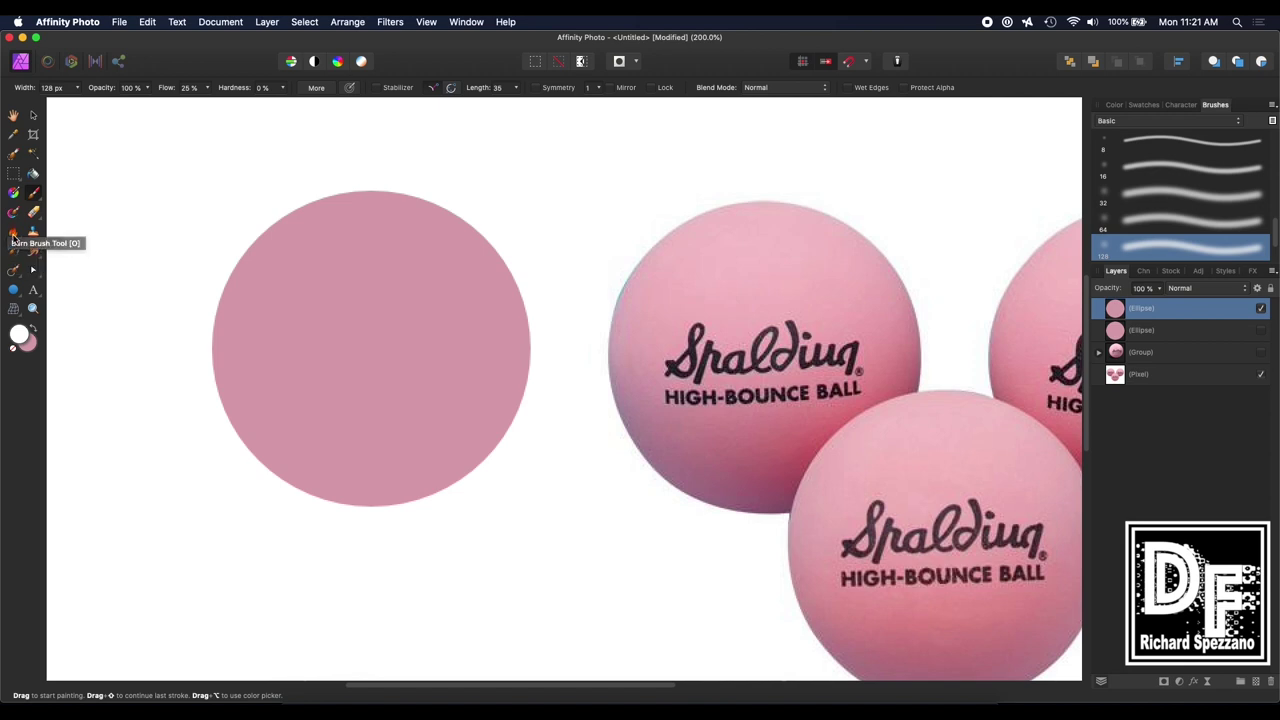
left_click(14, 235)
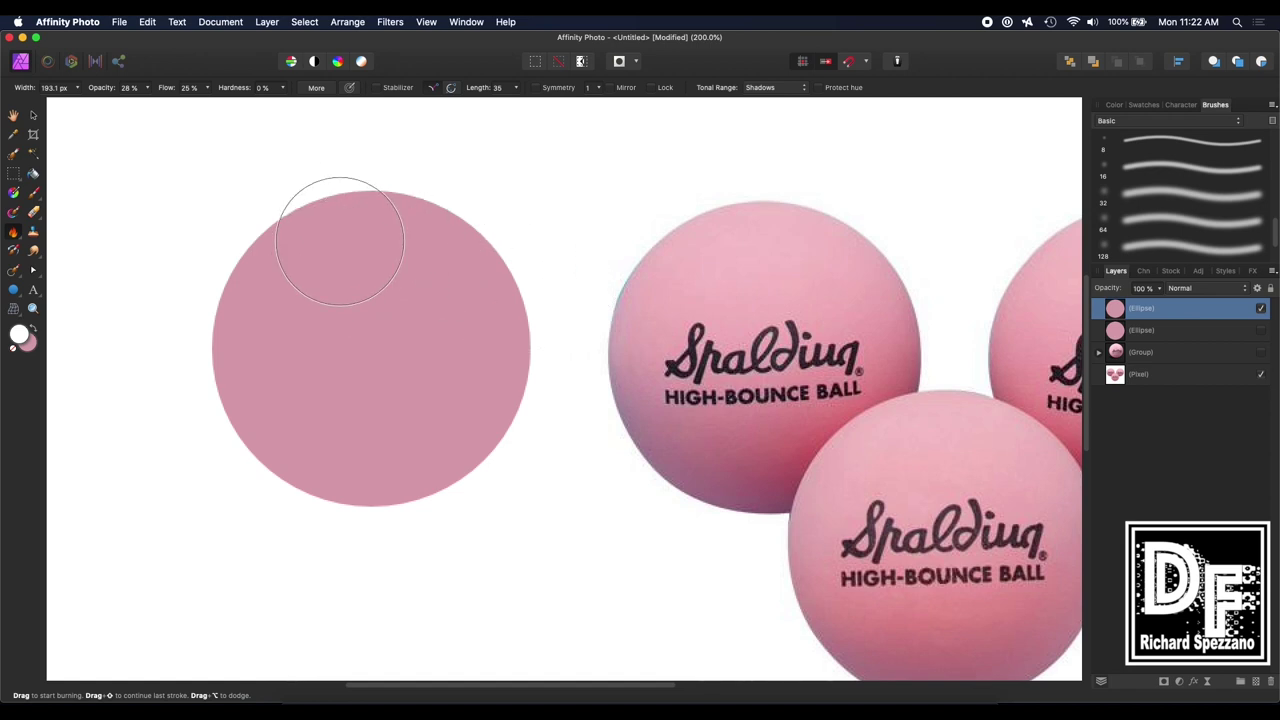
key("bracketleft")
key("bracketleft")
key("bracketleft")
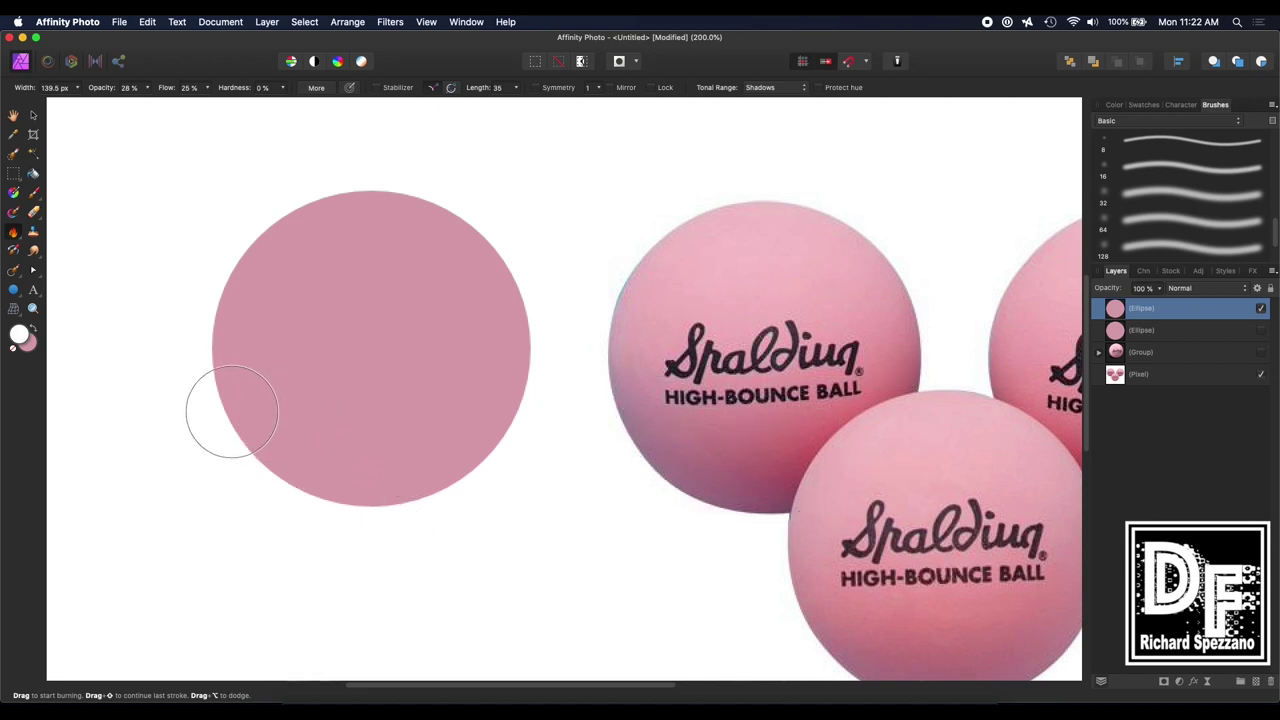
mouse_move(229, 414)
left_mouse_down()
mouse_move(312, 452)
mouse_move(400, 442)
mouse_move(535, 360)
mouse_move(533, 394)
mouse_move(414, 456)
mouse_move(324, 439)
mouse_move(252, 391)
mouse_move(289, 447)
mouse_move(423, 461)
mouse_move(500, 415)
mouse_move(482, 465)
mouse_move(312, 486)
mouse_move(257, 424)
mouse_move(335, 470)
mouse_move(463, 449)
mouse_move(552, 391)
mouse_move(460, 497)
mouse_move(372, 520)
mouse_move(244, 422)
mouse_move(238, 399)
mouse_move(366, 451)
mouse_move(546, 446)
mouse_move(455, 463)
mouse_move(431, 464)
mouse_move(541, 376)
left_mouse_up()
scroll(900, 520, "down", 3)
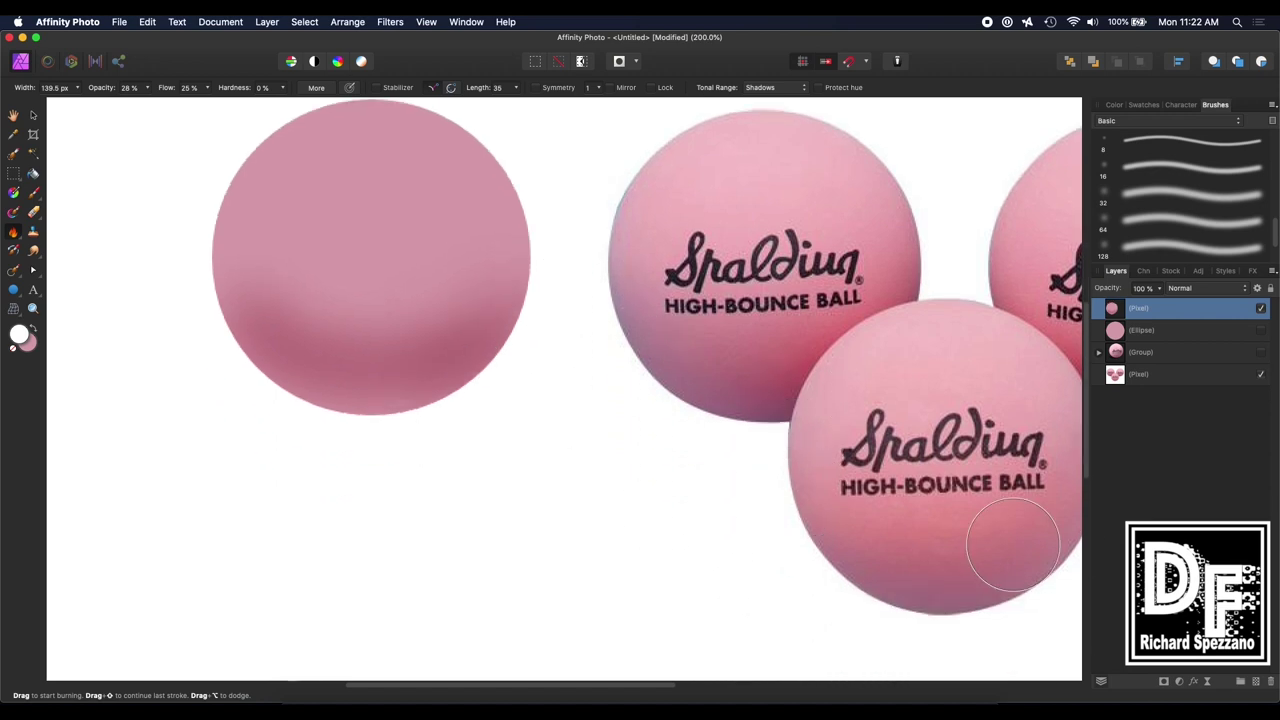
mouse_move(337, 460)
left_mouse_down()
mouse_move(441, 396)
mouse_move(371, 423)
mouse_move(465, 391)
mouse_move(328, 422)
mouse_move(437, 400)
mouse_move(330, 410)
mouse_move(407, 412)
mouse_move(425, 406)
mouse_move(309, 404)
mouse_move(419, 407)
mouse_move(305, 417)
mouse_move(451, 407)
mouse_move(293, 422)
mouse_move(527, 428)
mouse_move(485, 404)
mouse_move(444, 403)
mouse_move(476, 388)
mouse_move(394, 424)
mouse_move(409, 411)
mouse_move(283, 379)
mouse_move(324, 398)
mouse_move(255, 356)
mouse_move(225, 212)
mouse_move(201, 267)
mouse_move(262, 242)
mouse_move(189, 270)
mouse_move(247, 370)
mouse_move(540, 251)
mouse_move(538, 288)
mouse_move(453, 374)
mouse_move(314, 347)
mouse_move(199, 266)
mouse_move(296, 384)
mouse_move(457, 392)
mouse_move(520, 253)
mouse_move(501, 339)
mouse_move(382, 387)
mouse_move(528, 354)
mouse_move(539, 311)
mouse_move(233, 396)
mouse_move(359, 387)
mouse_move(474, 326)
mouse_move(482, 399)
mouse_move(317, 446)
left_mouse_up()
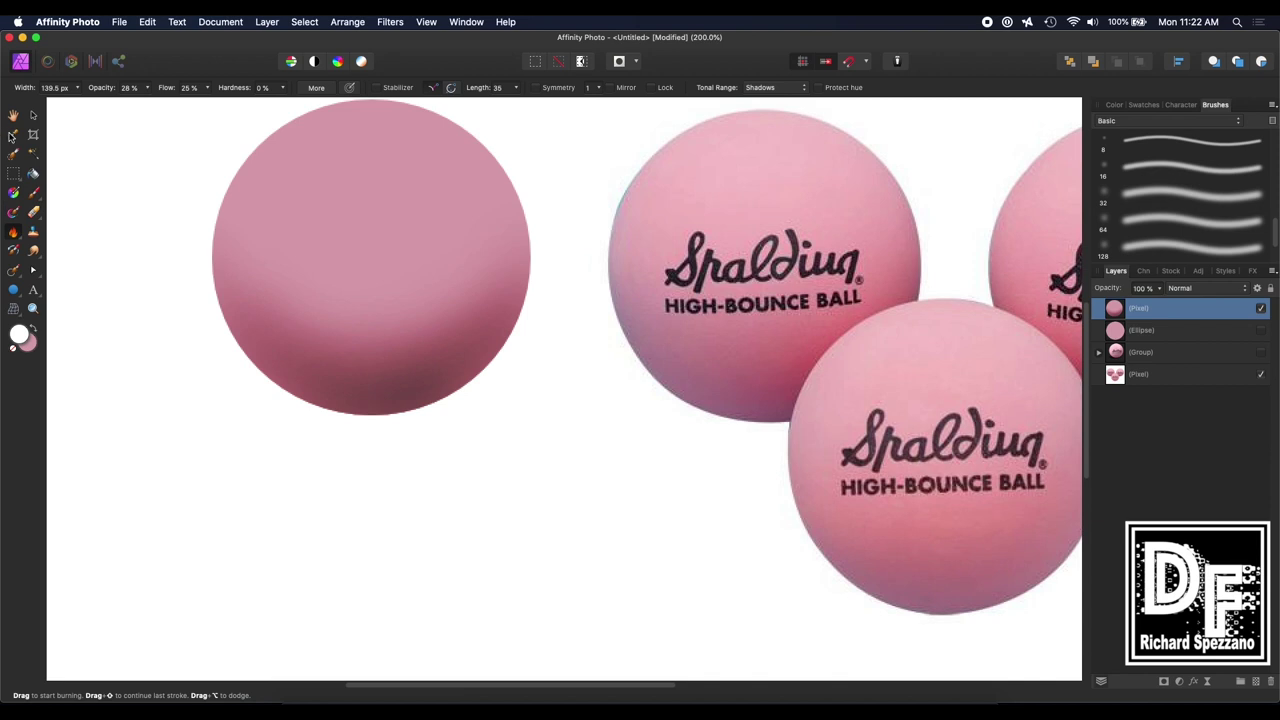
Dodge a soft highlight into the ball's top, enlarging the Dodge Brush to about 212 px
left_click(15, 237)
left_click(58, 238)
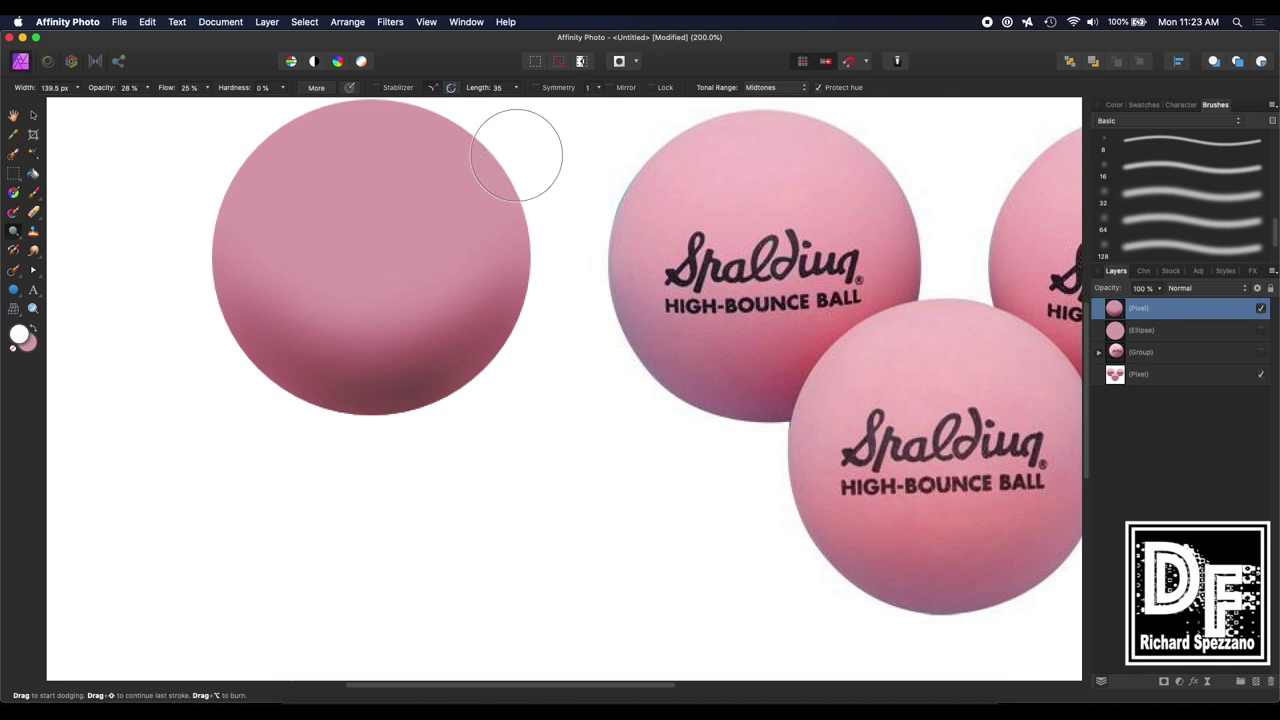
mouse_move(516, 124)
left_mouse_down()
mouse_move(453, 141)
mouse_move(361, 118)
mouse_move(475, 121)
left_mouse_up()
mouse_move(557, 214)
left_mouse_down()
mouse_move(481, 163)
mouse_move(431, 152)
mouse_move(458, 196)
left_mouse_up()
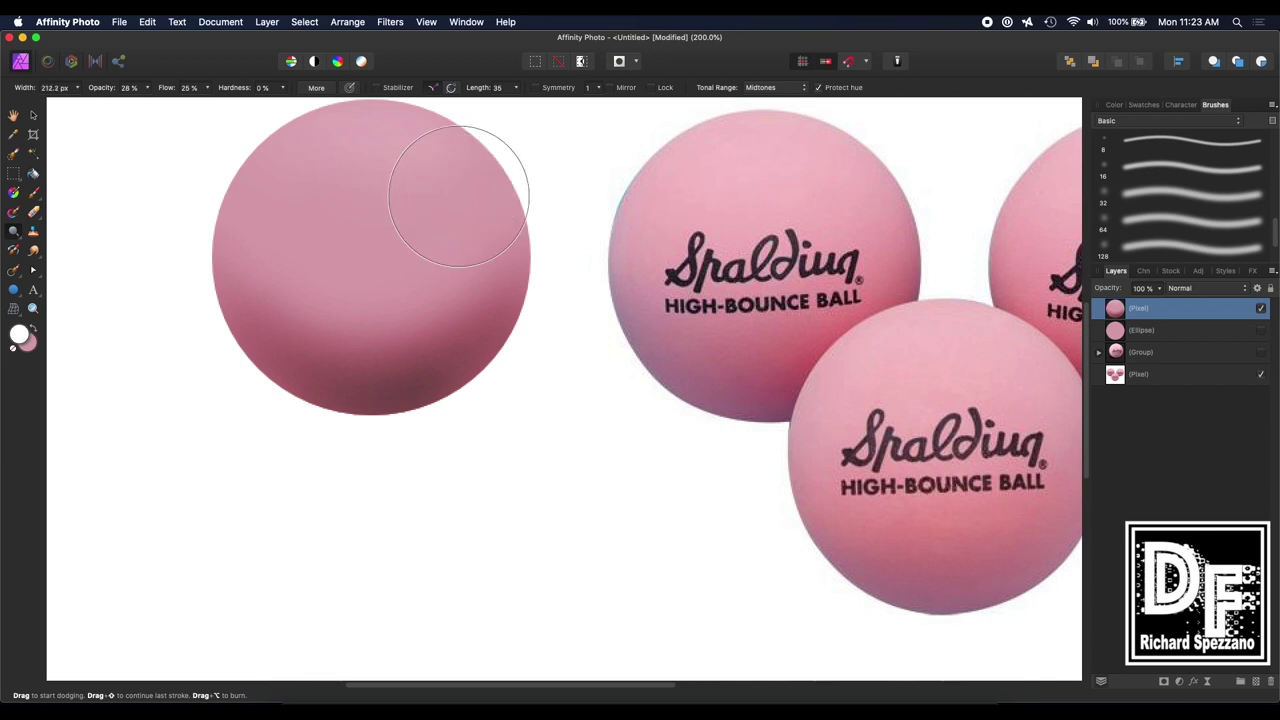
key("bracketright")
key("bracketright")
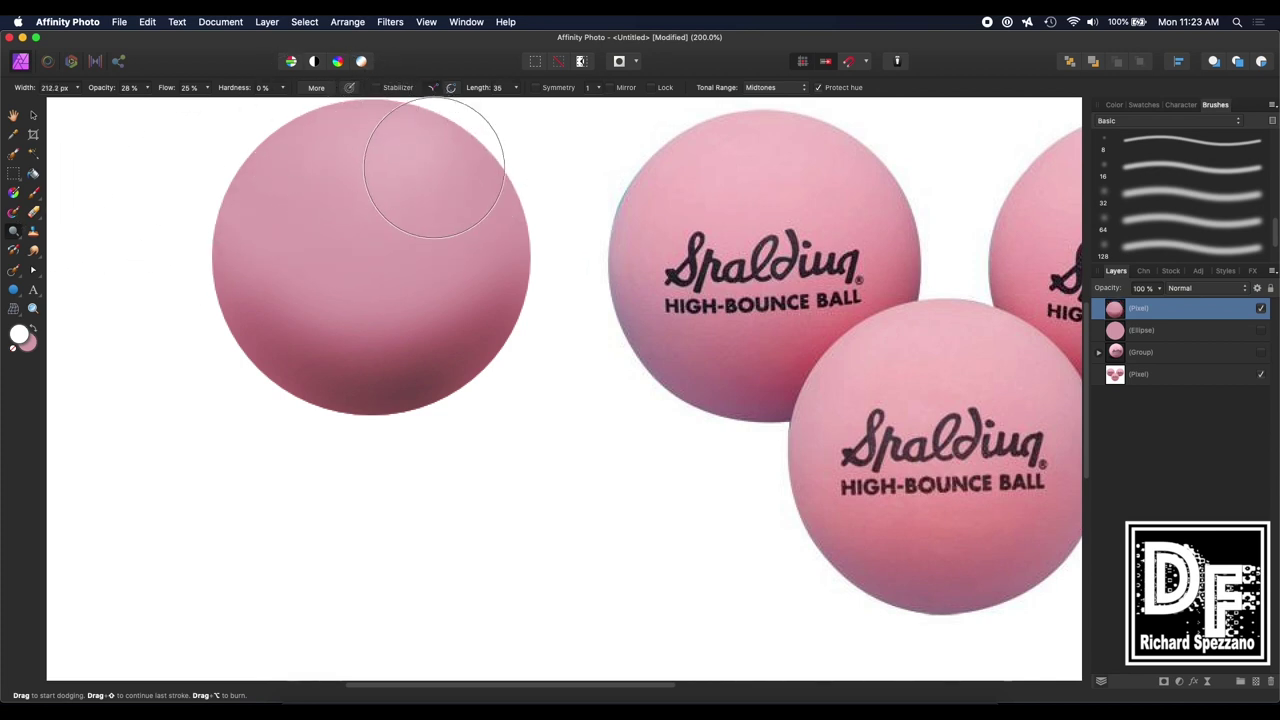
mouse_move(359, 169)
left_mouse_down()
mouse_move(383, 236)
mouse_move(369, 174)
mouse_move(362, 248)
mouse_move(342, 216)
mouse_move(339, 239)
mouse_move(361, 199)
mouse_move(374, 214)
mouse_move(365, 228)
mouse_move(357, 197)
mouse_move(380, 245)
mouse_move(430, 213)
mouse_move(375, 229)
mouse_move(380, 206)
mouse_move(370, 234)
mouse_move(354, 227)
mouse_move(388, 145)
mouse_move(400, 206)
left_mouse_up()
mouse_move(546, 205)
left_mouse_down()
mouse_move(516, 238)
mouse_move(422, 197)
mouse_move(472, 191)
mouse_move(444, 190)
mouse_move(504, 216)
mouse_move(503, 196)
mouse_move(326, 167)
mouse_move(177, 251)
mouse_move(206, 413)
mouse_move(264, 324)
mouse_move(294, 227)
mouse_move(153, 243)
mouse_move(436, 221)
left_mouse_up()
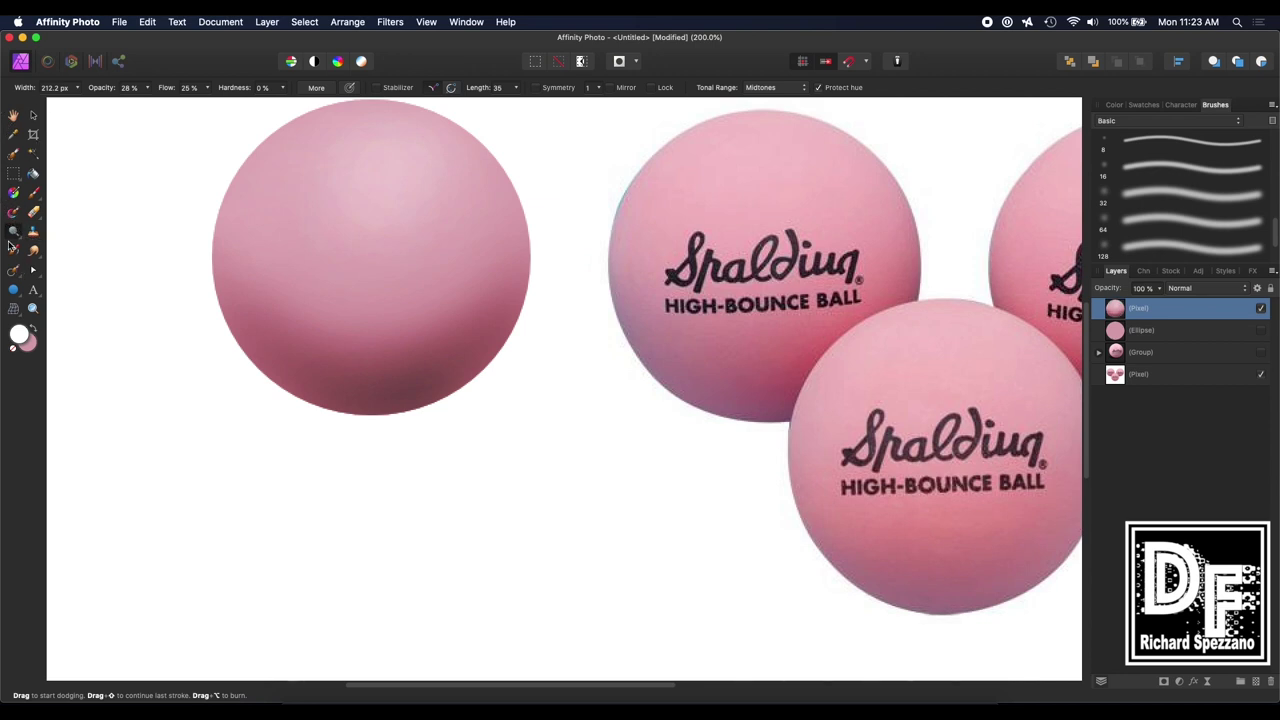
Deepen the shadow tones across the ball with the Burn Brush
left_click(12, 252)
left_click(86, 249)
mouse_move(493, 158)
left_mouse_down()
mouse_move(464, 170)
mouse_move(555, 195)
mouse_move(489, 185)
mouse_move(452, 161)
mouse_move(580, 215)
mouse_move(397, 203)
mouse_move(377, 176)
mouse_move(323, 231)
mouse_move(443, 277)
left_mouse_up()
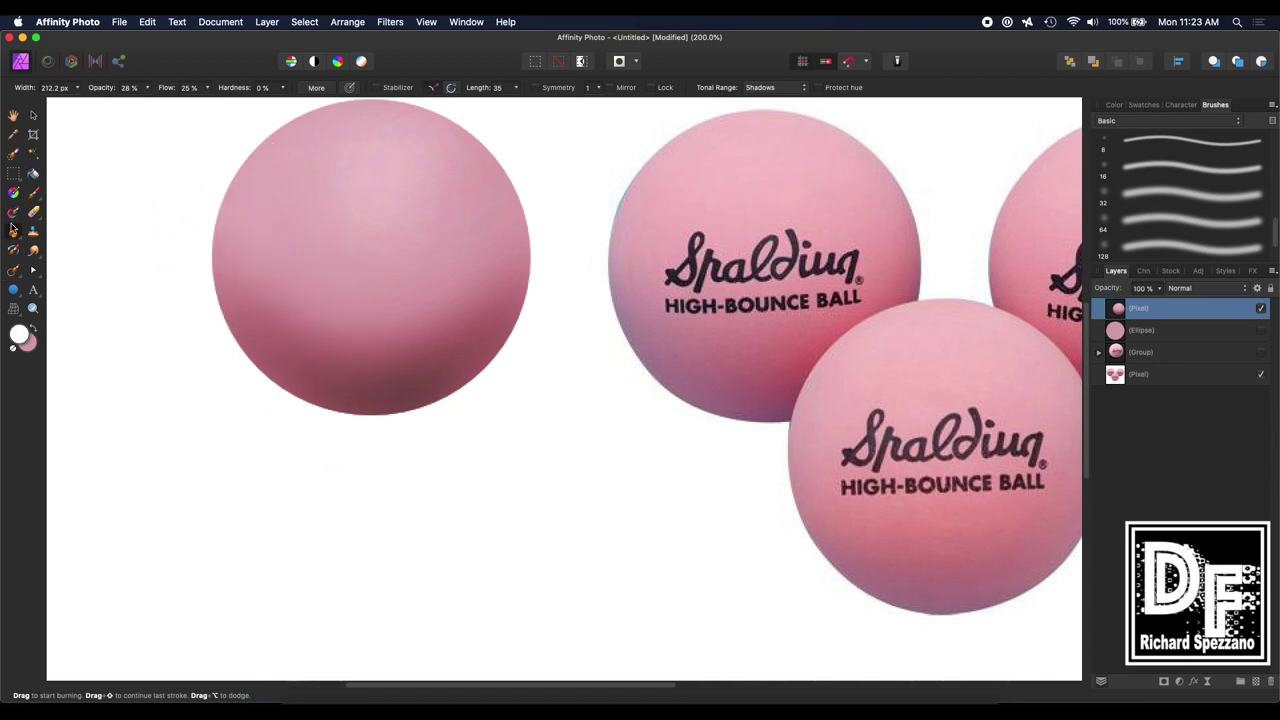
Lighten the ball's upper left with the Dodge Brush
left_click(12, 237)
left_click(72, 232)
mouse_move(228, 190)
left_mouse_down()
mouse_move(267, 214)
mouse_move(308, 212)
mouse_move(317, 249)
mouse_move(271, 196)
mouse_move(283, 170)
mouse_move(412, 126)
mouse_move(384, 114)
mouse_move(380, 151)
mouse_move(410, 145)
mouse_move(367, 147)
mouse_move(451, 143)
left_mouse_up()
Fit the canvas in view, select the three-ball photo layer, and zoom in on the front ball
double_click(14, 117)
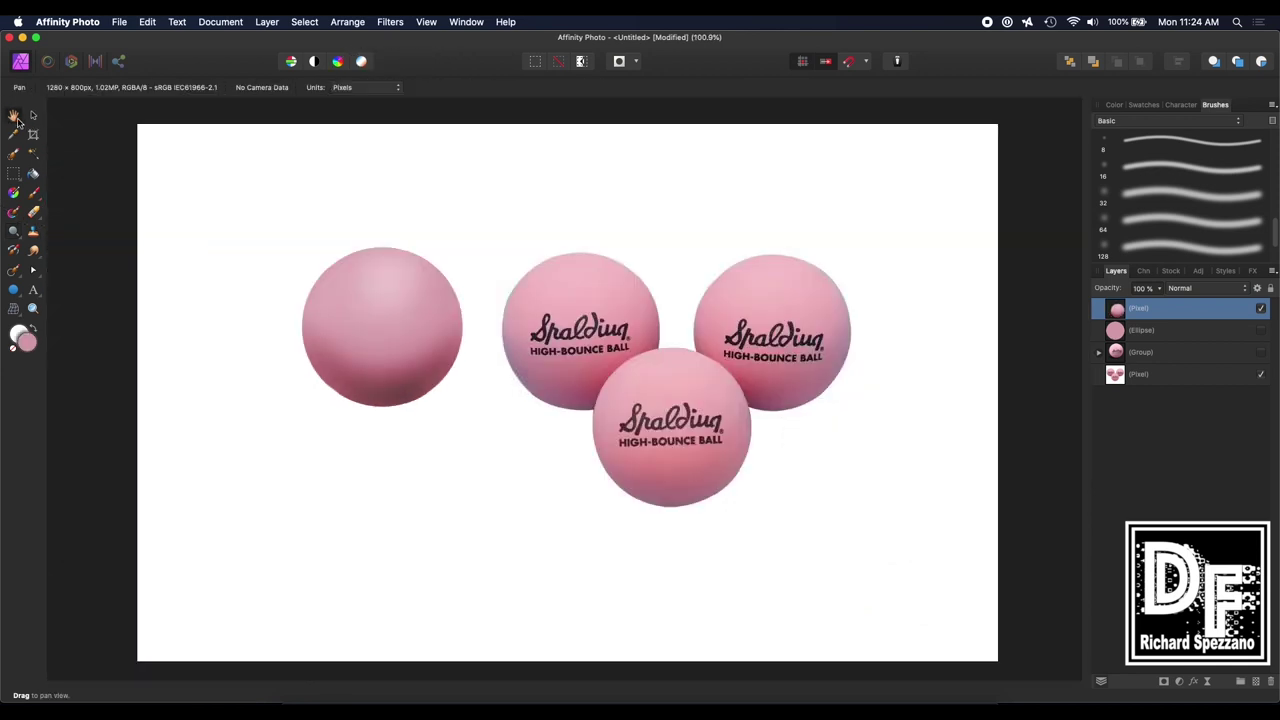
left_click(33, 116)
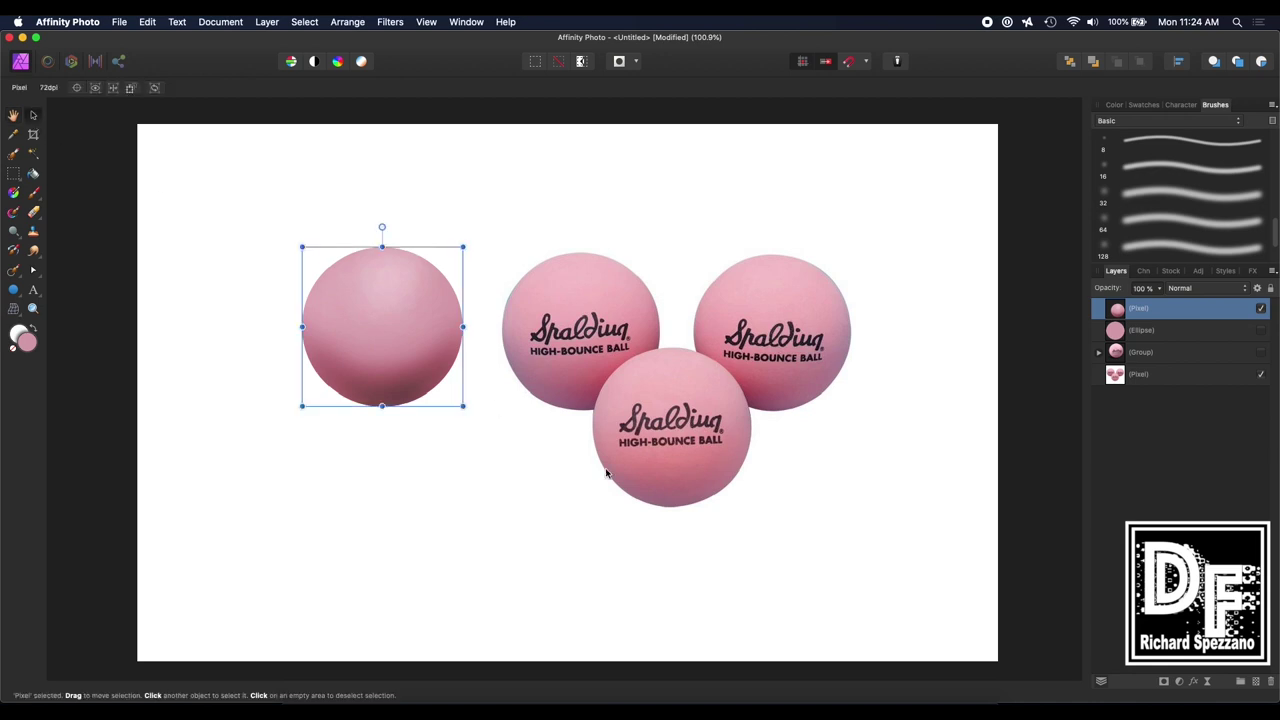
left_click(504, 515)
left_click(395, 355)
left_click(612, 388)
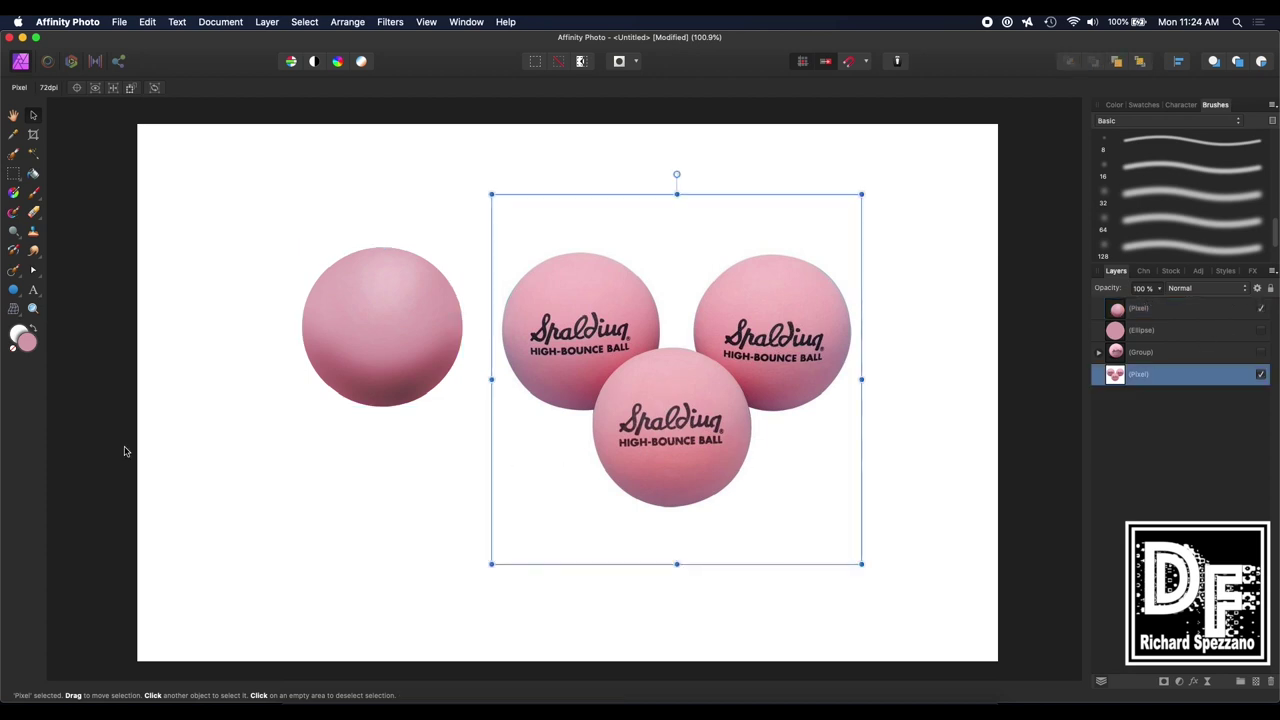
left_click(32, 310)
left_click(636, 410)
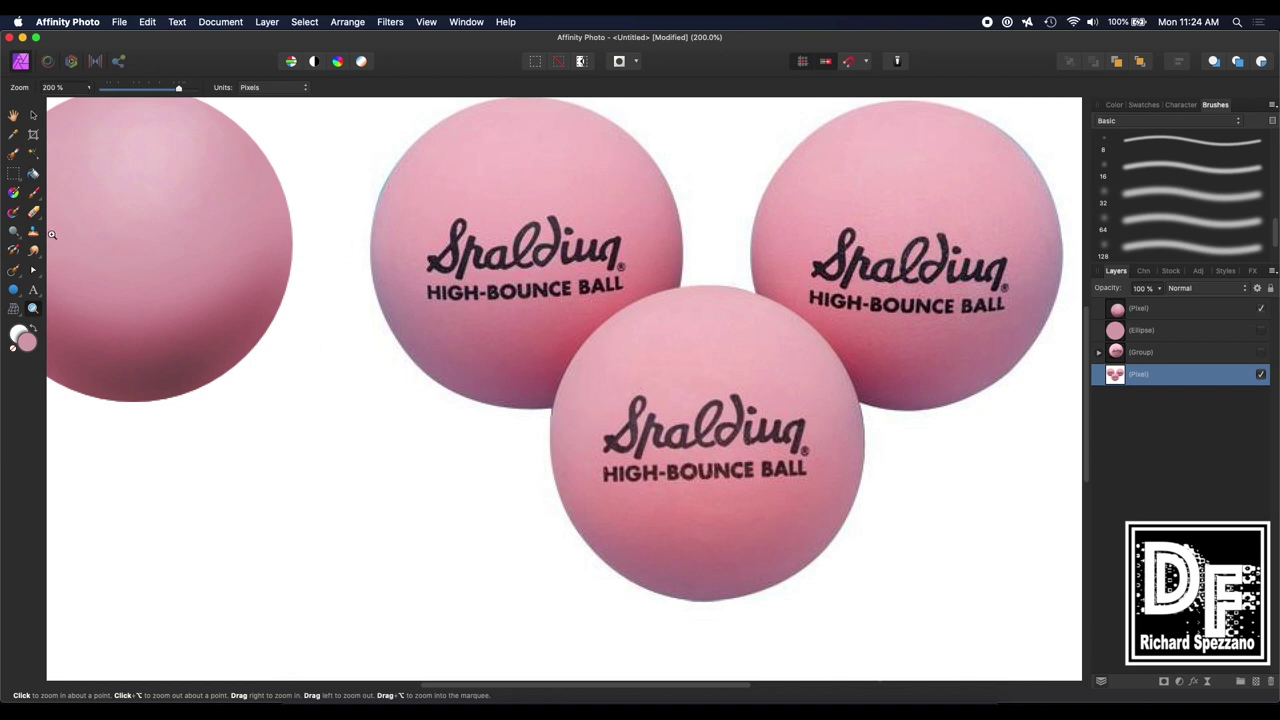
Copy the Spalding logo from the front ball onto its own layer and drag it aside
left_click(13, 173)
left_click_drag(622, 421, 815, 484)
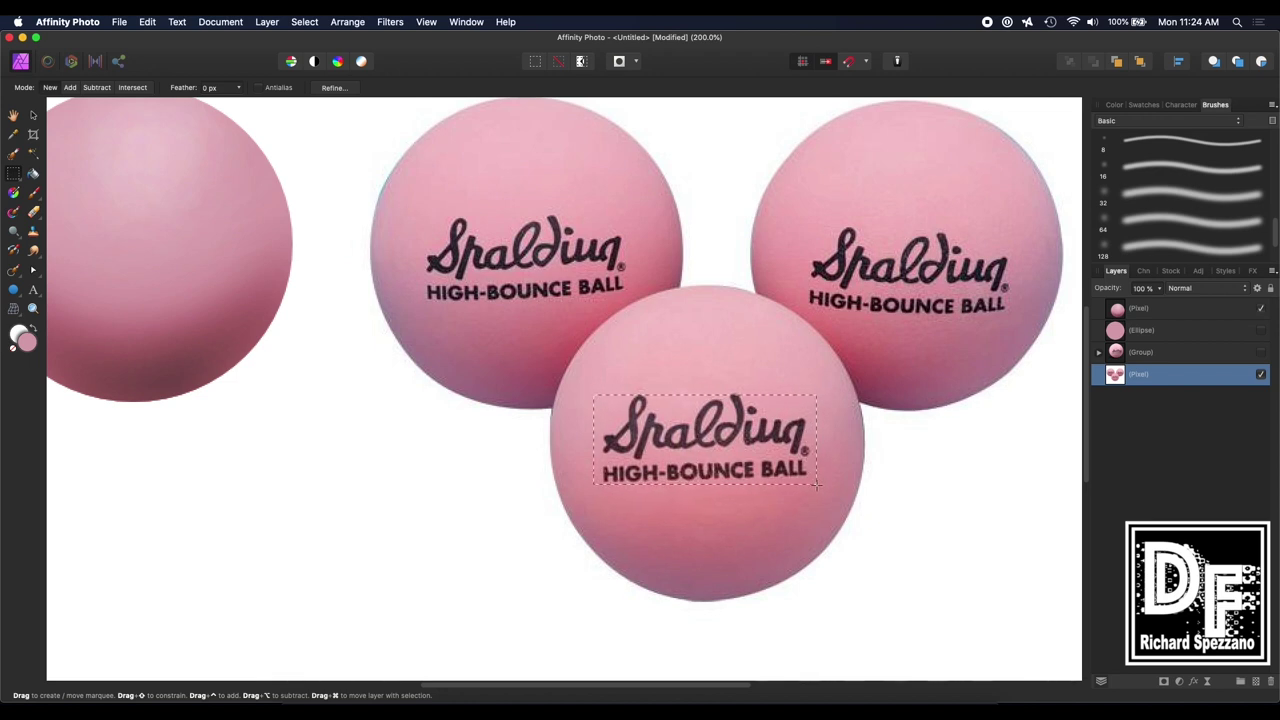
left_click(34, 117)
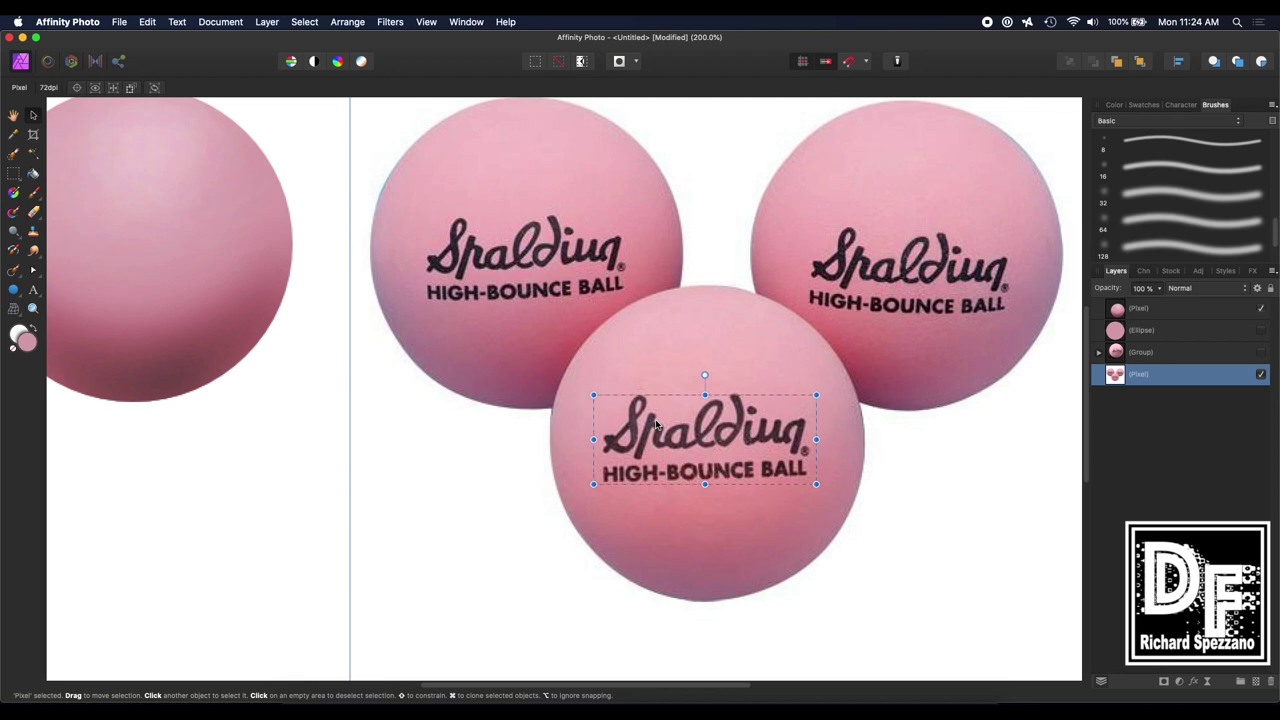
key("super+j")
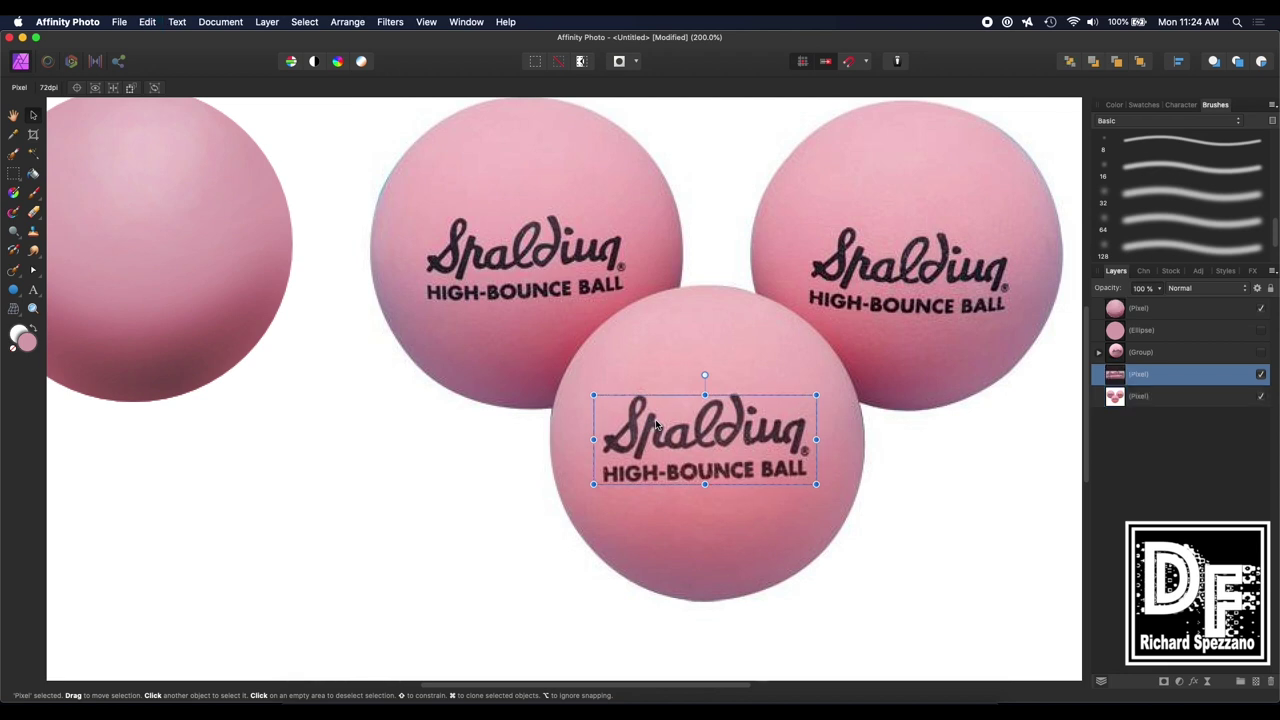
left_click_drag(626, 433, 277, 466)
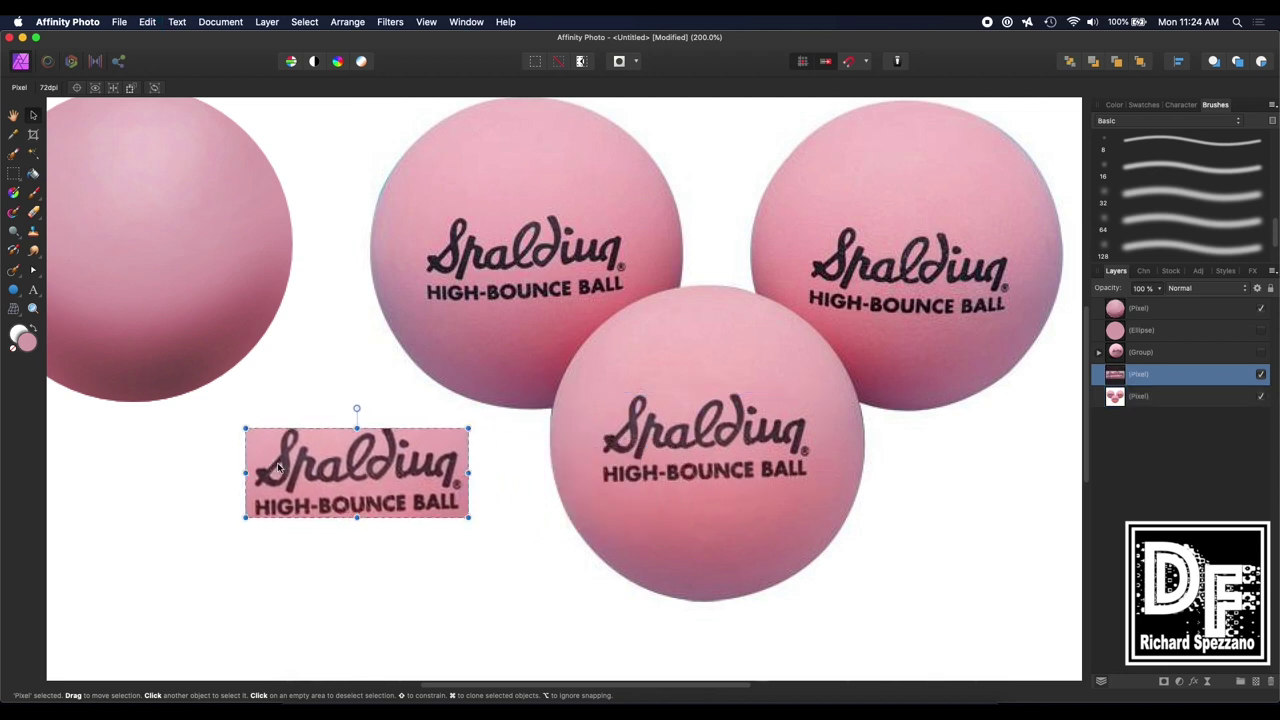
Hide the three-ball photo, place the logo beside the left ball, and zoom in
left_click(1262, 397)
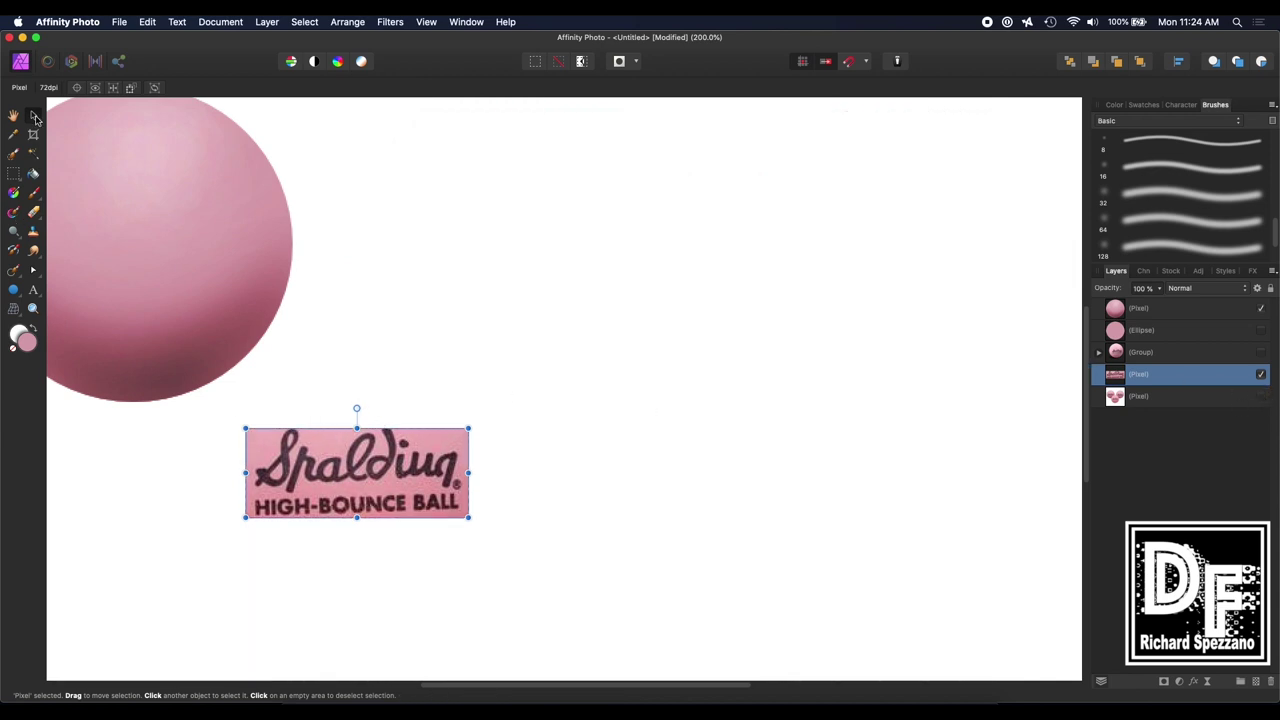
left_click_drag(310, 649, 422, 435)
key("super+equal")
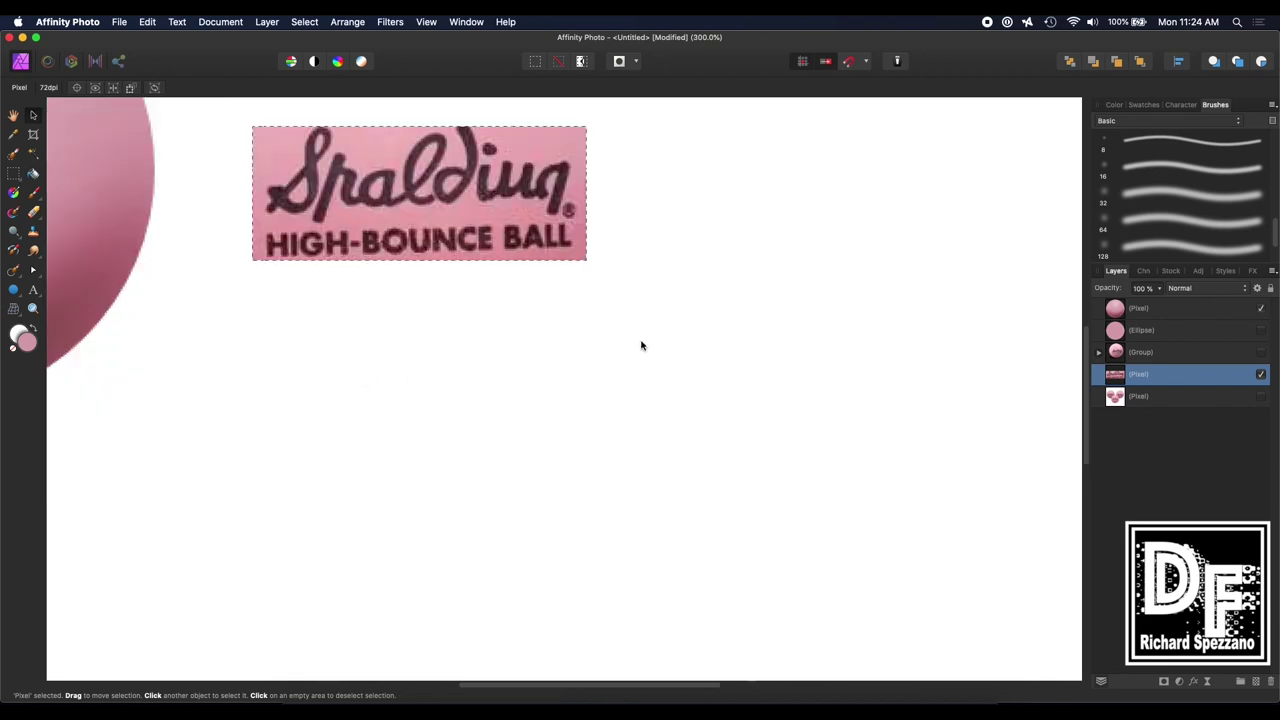
left_click(322, 434)
Give the logo layer a Black & White adjustment with Red 210% and Magenta 41%
left_click(278, 330)
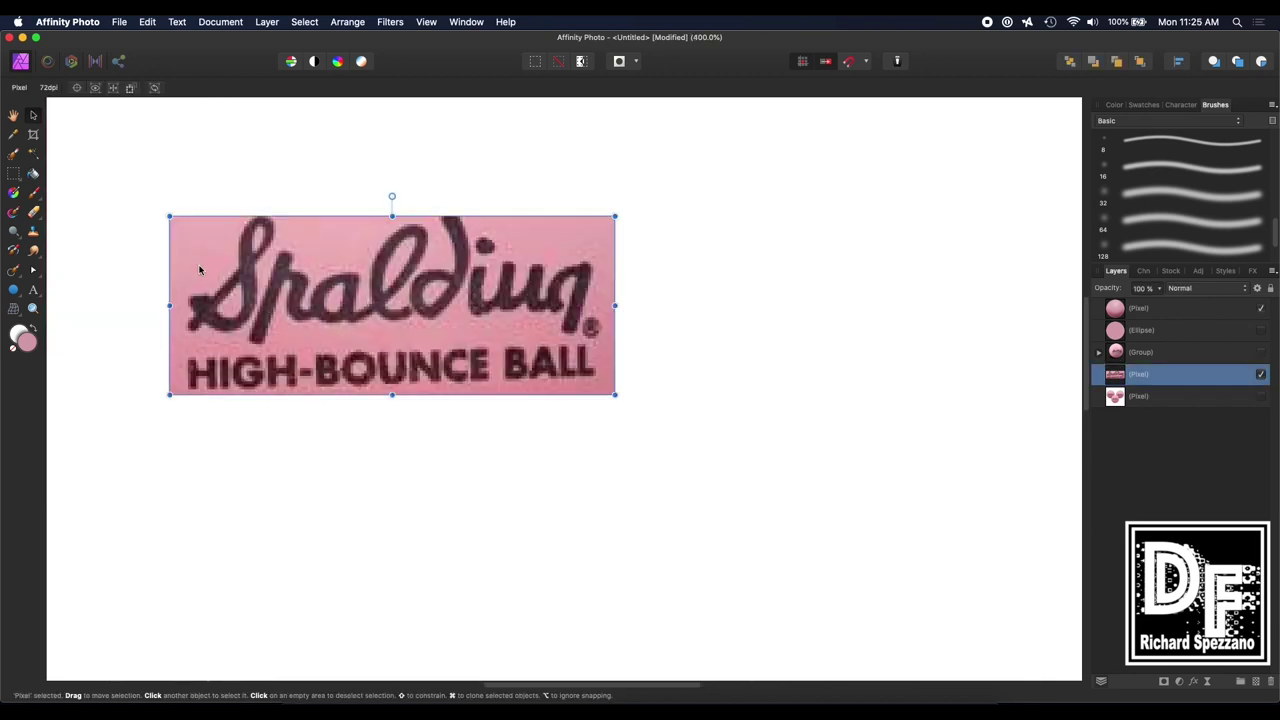
left_click(1181, 682)
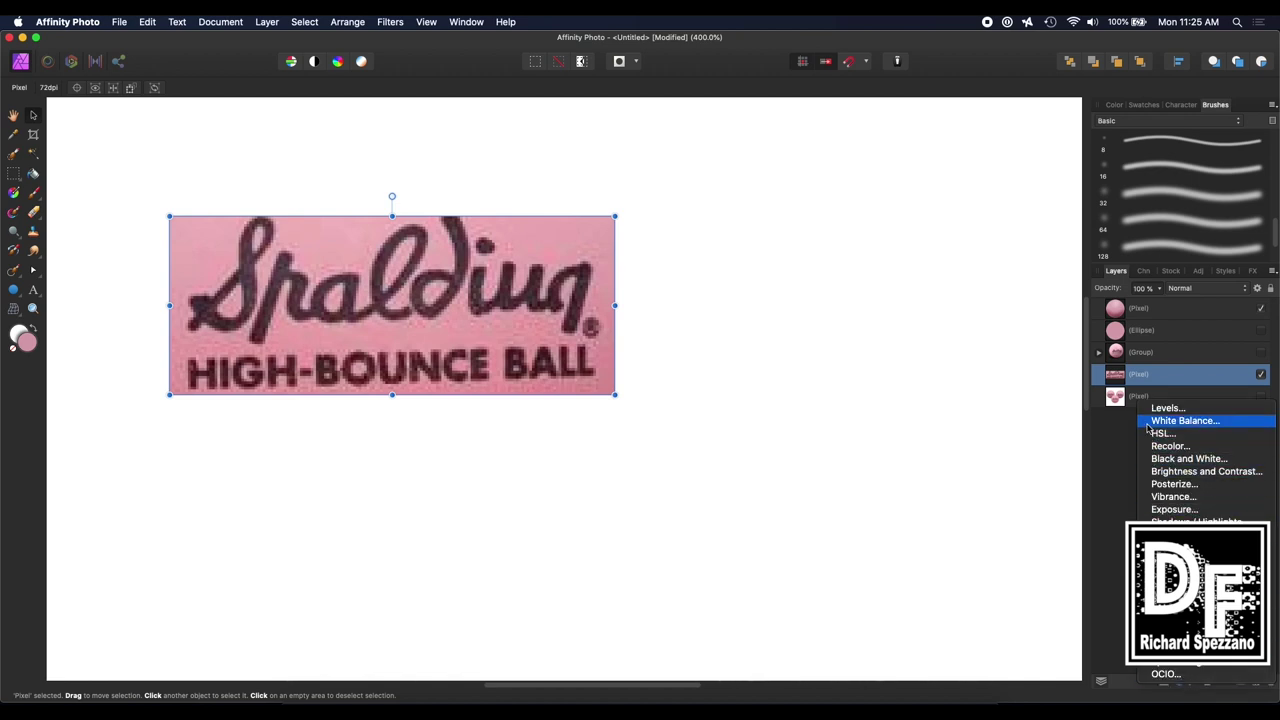
left_click(1157, 459)
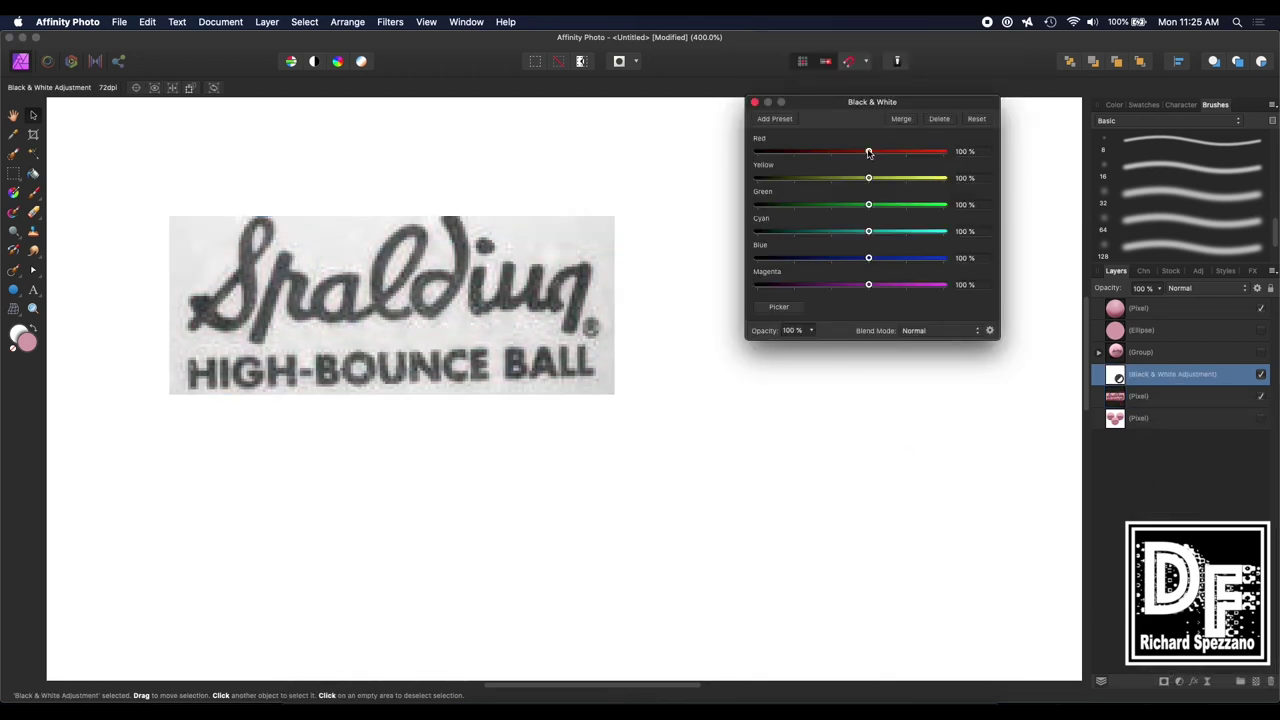
left_click_drag(868, 152, 913, 153)
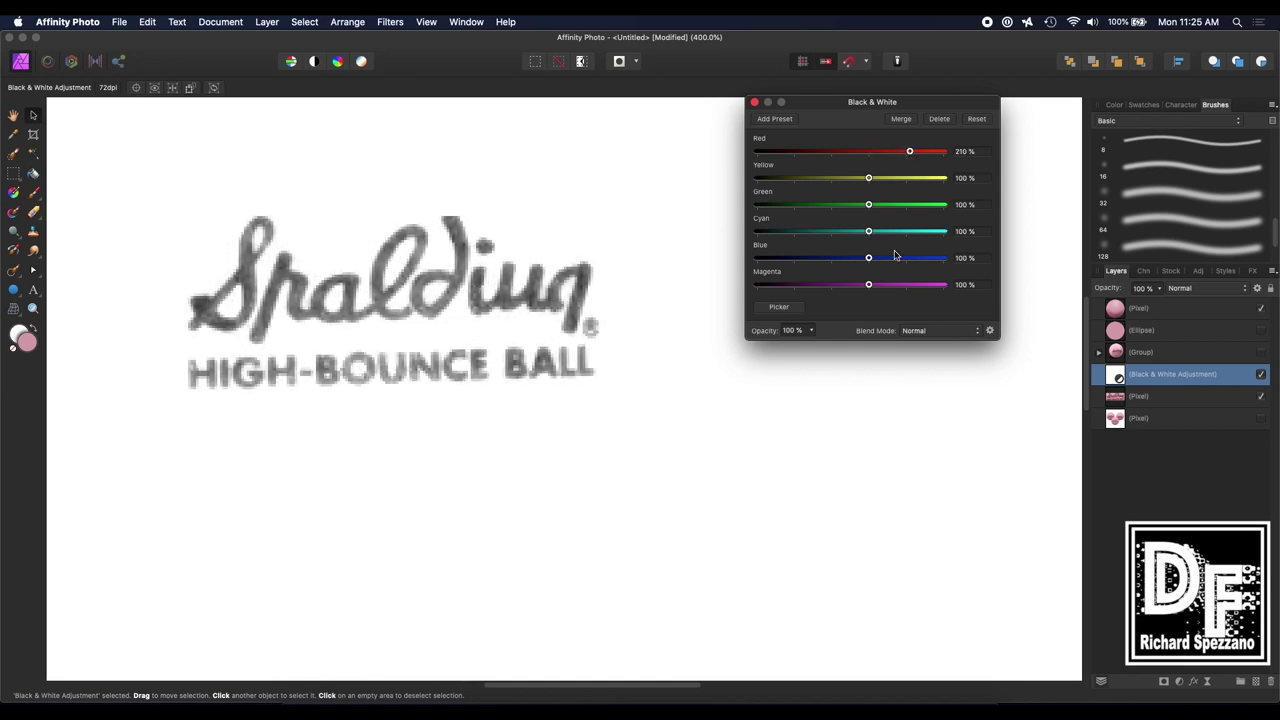
left_click_drag(869, 286, 845, 295)
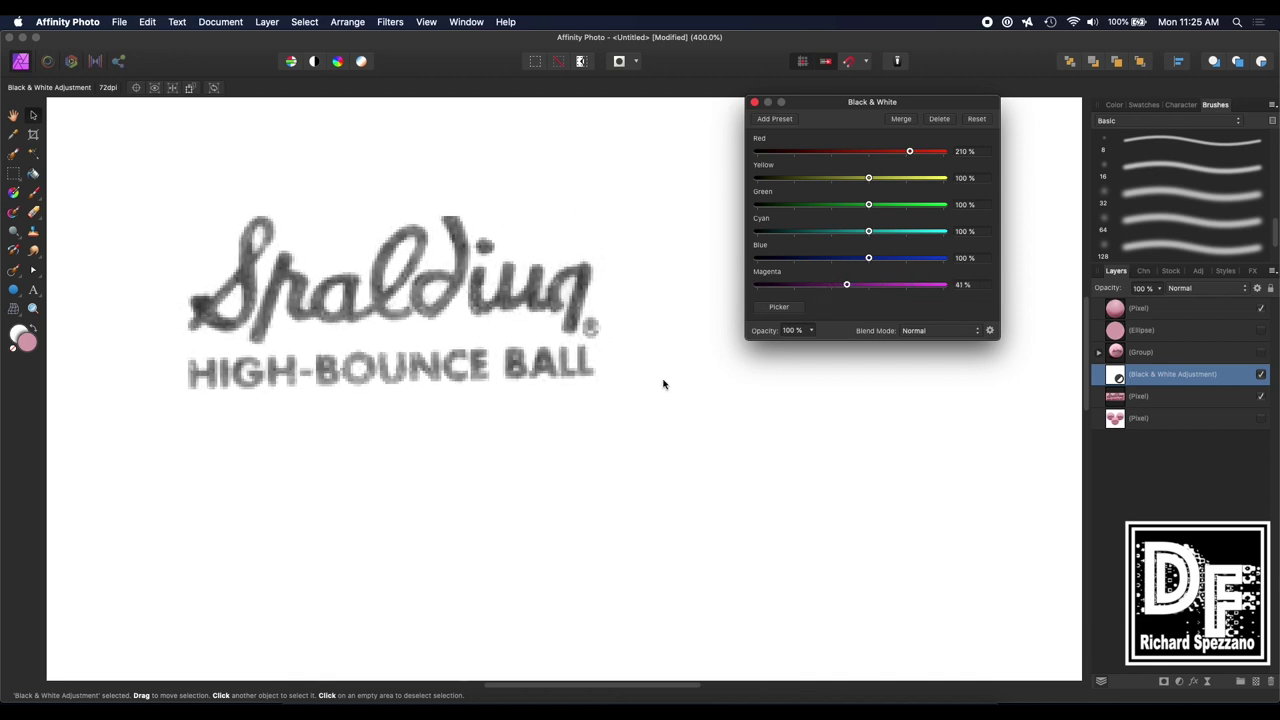
left_click(755, 103)
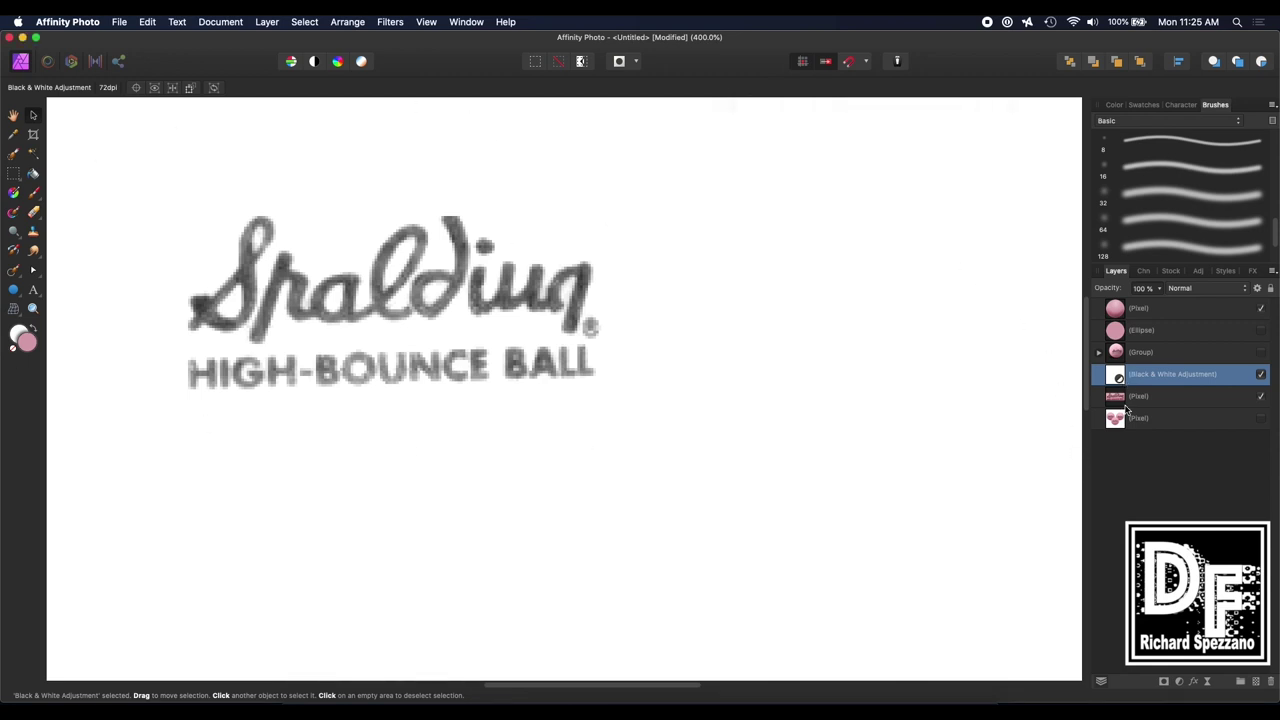
Add a Levels adjustment above the logo and raise the black level to darken it
left_click(1180, 682)
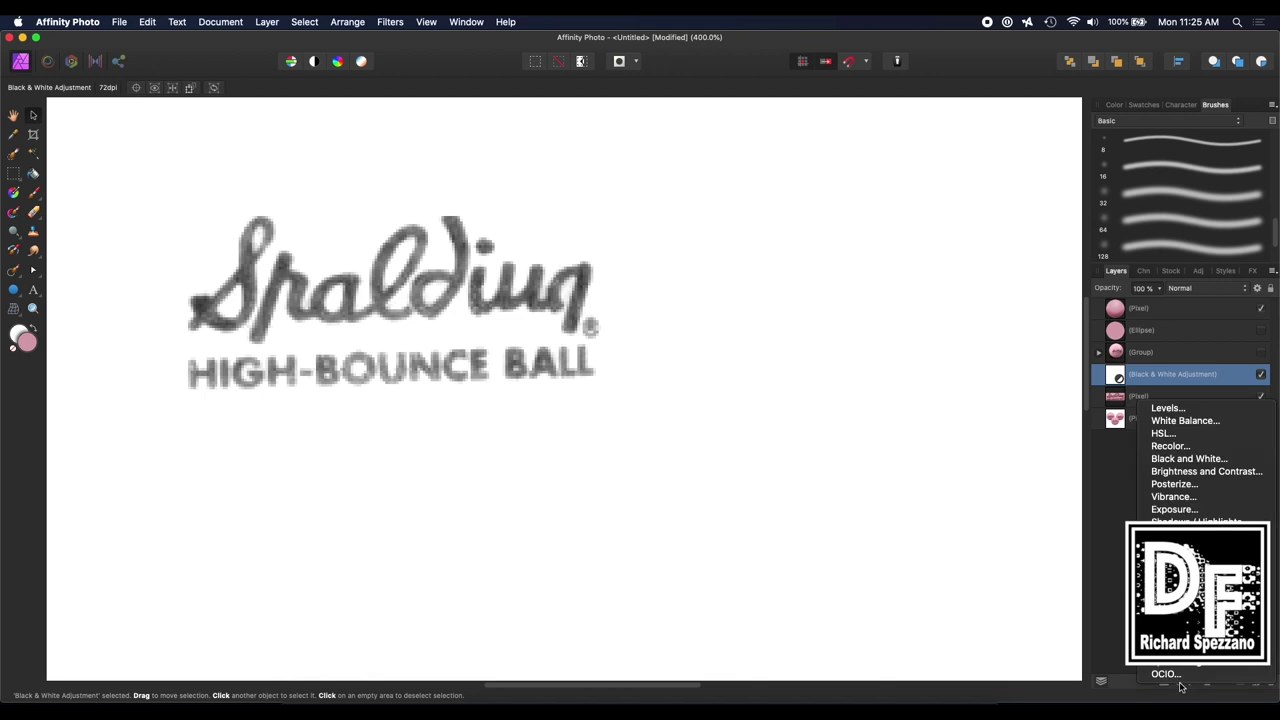
left_click(1160, 409)
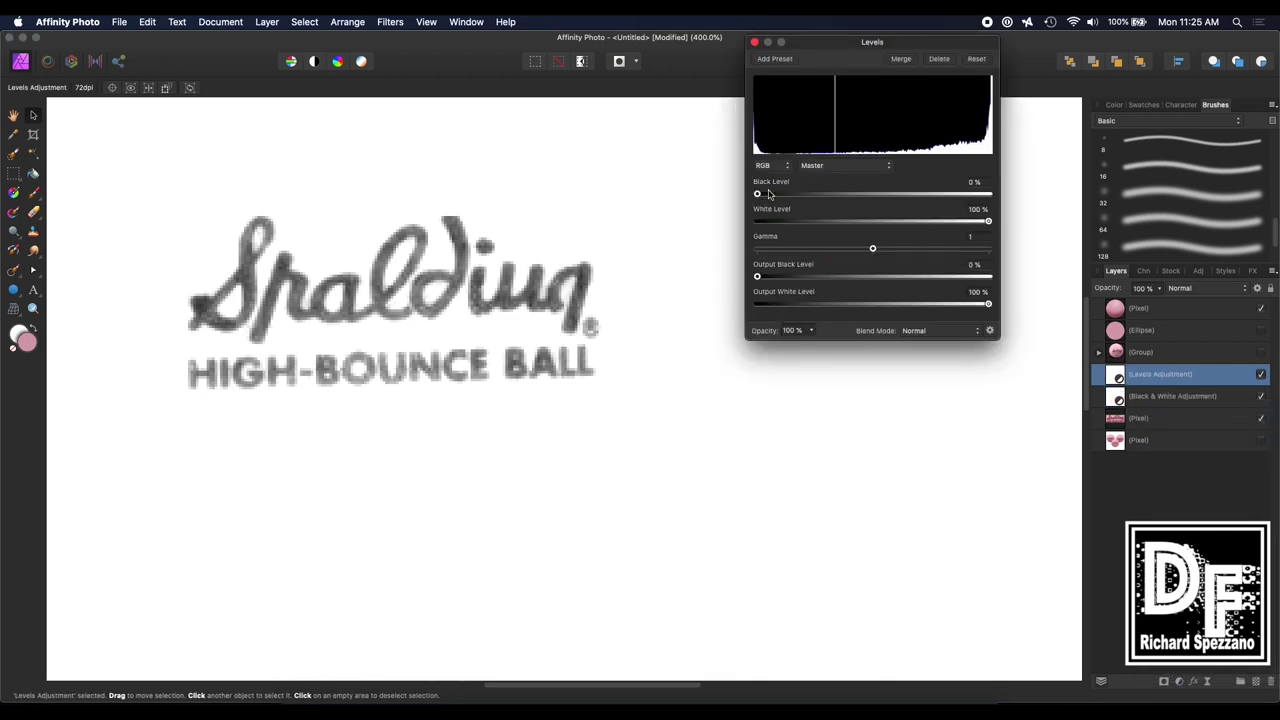
left_click_drag(757, 195, 849, 196)
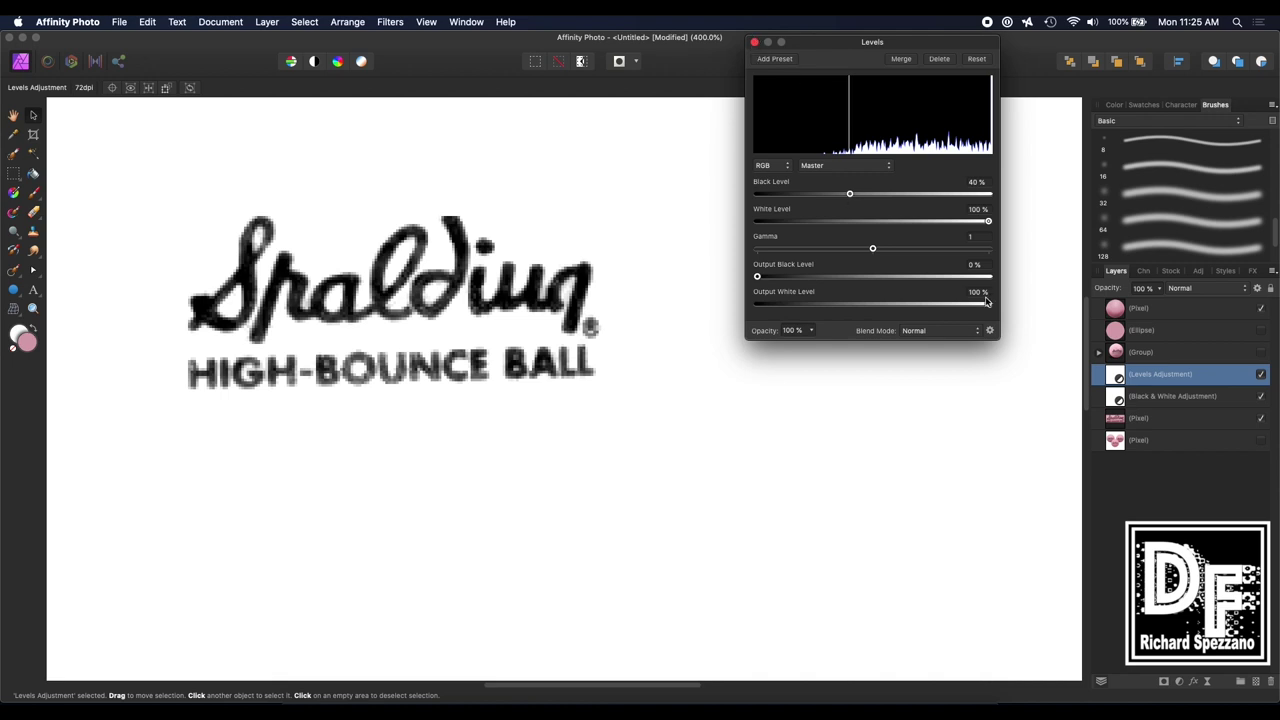
left_click(756, 42)
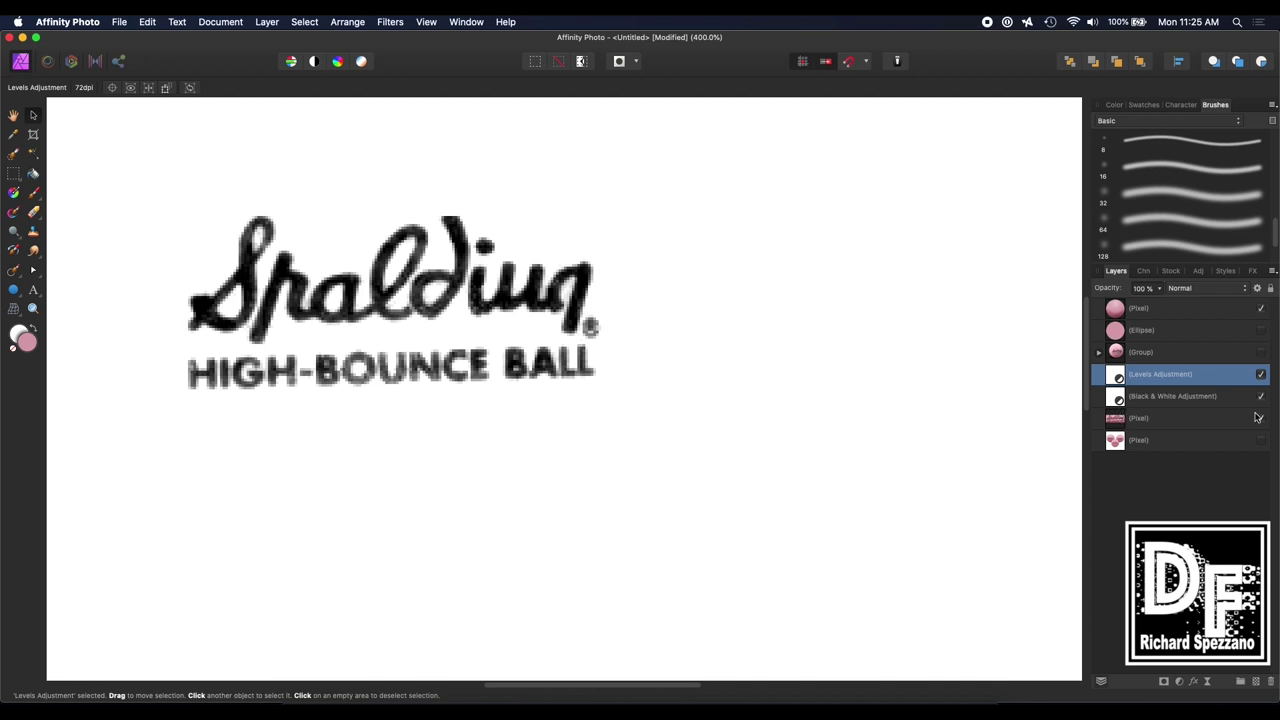
Group the logo with its Levels and Black & White adjustments and rasterize the group
left_click(1121, 420)
left_click(1118, 376, "shift")
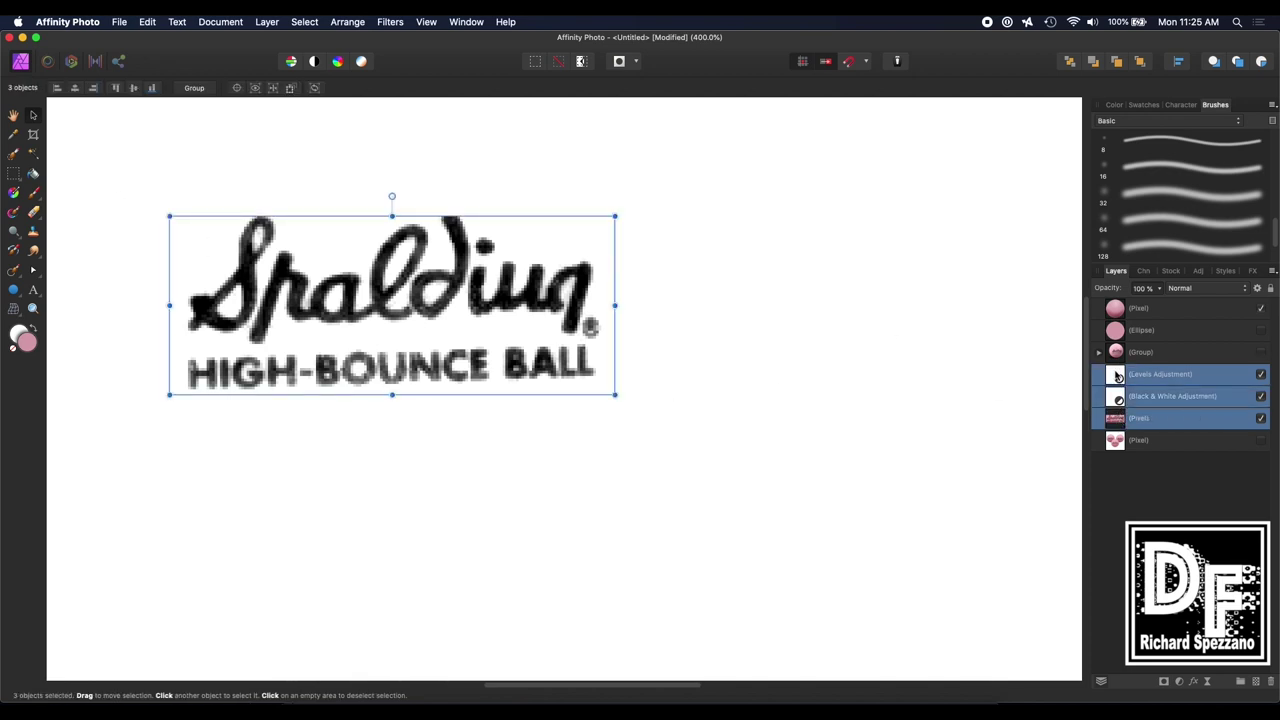
key("super+g")
right_click(1122, 378)
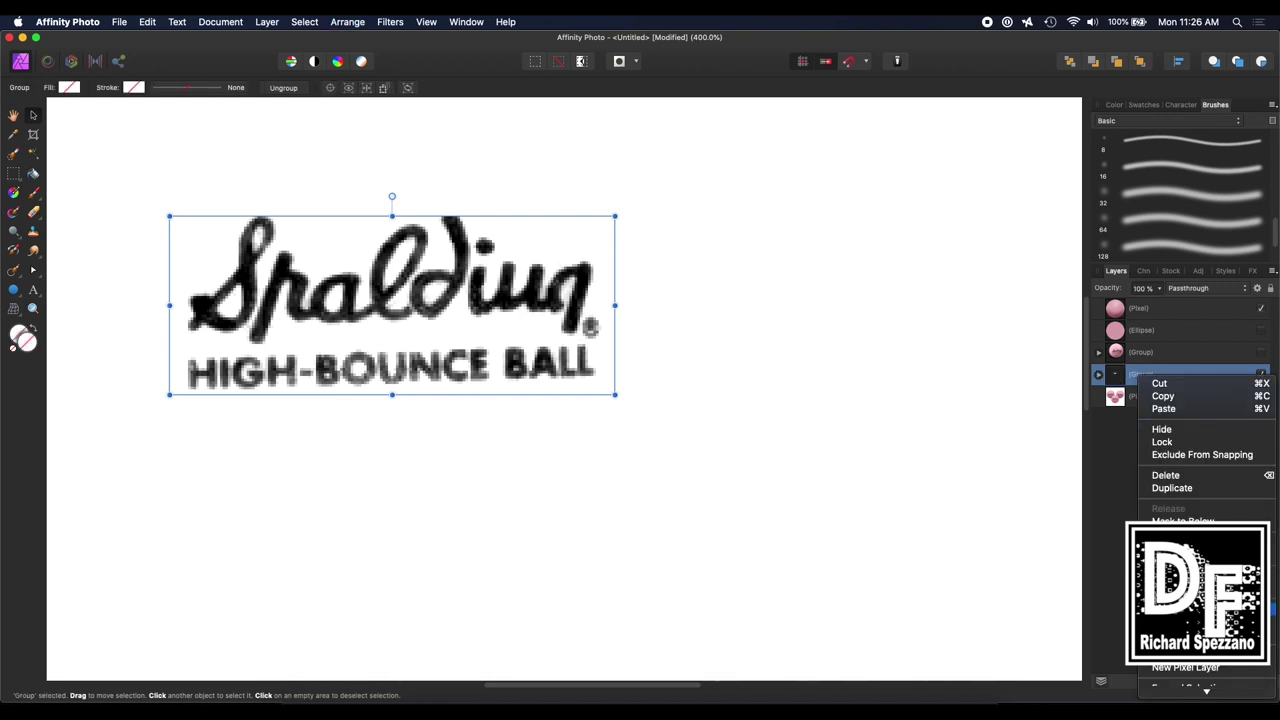
left_click(1190, 585)
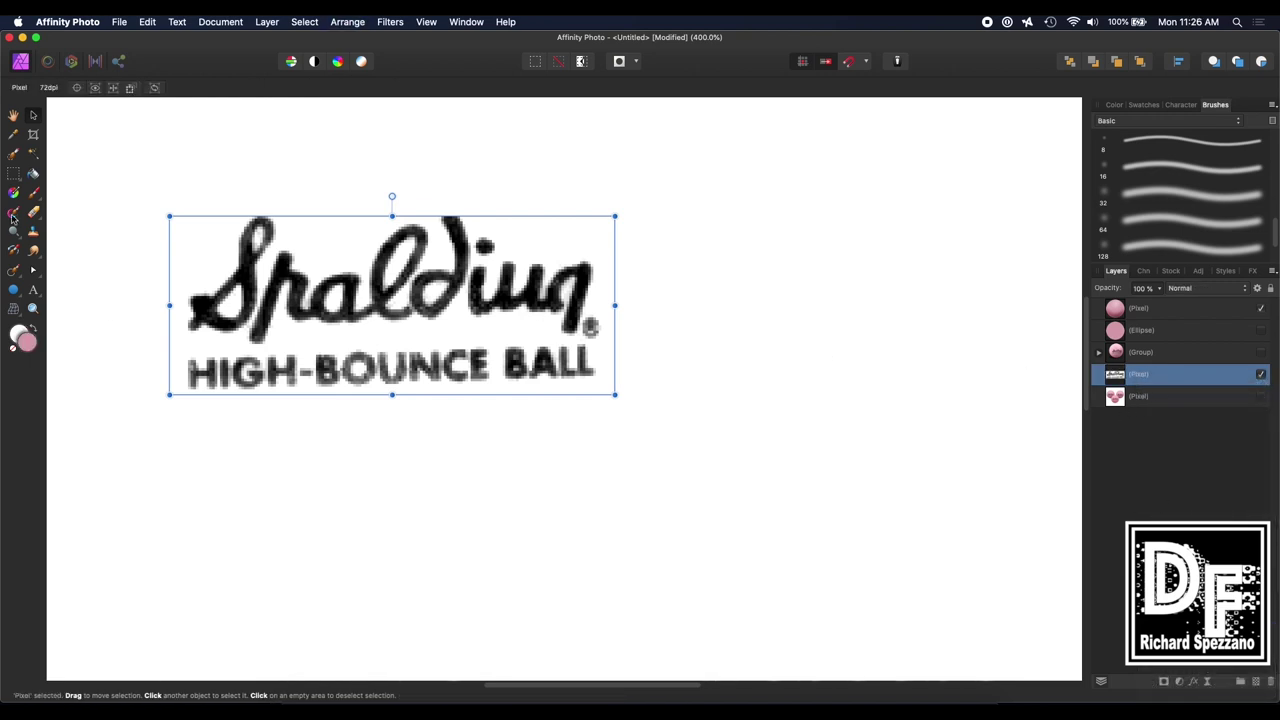
left_click(14, 115)
Move the logo onto the pink ball and place its layer above the ball
key("super+1")
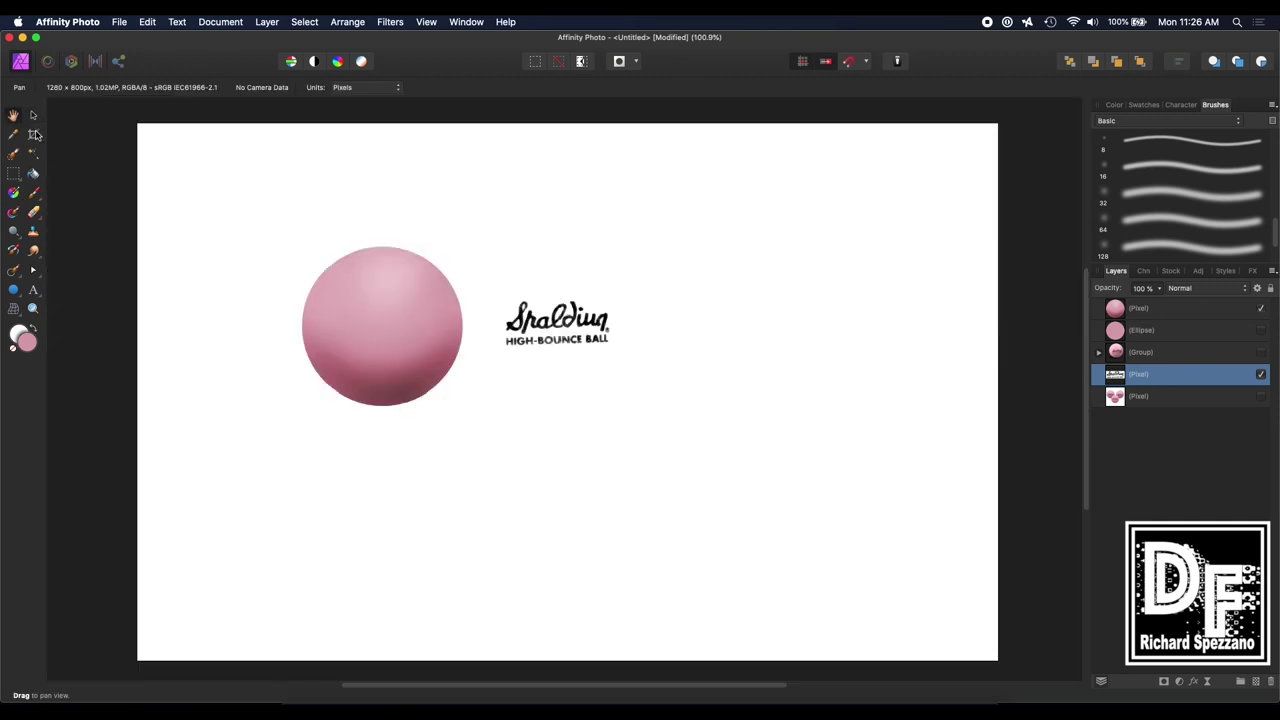
left_click(33, 115)
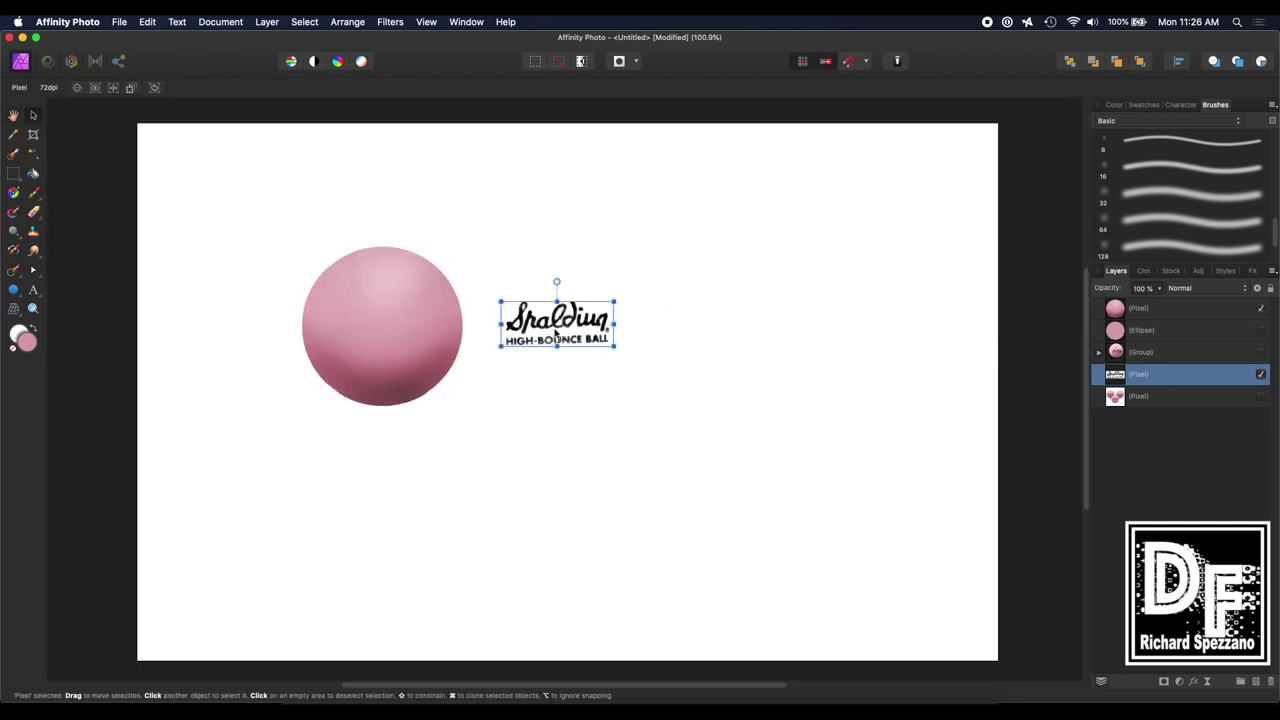
left_click_drag(557, 316, 389, 332)
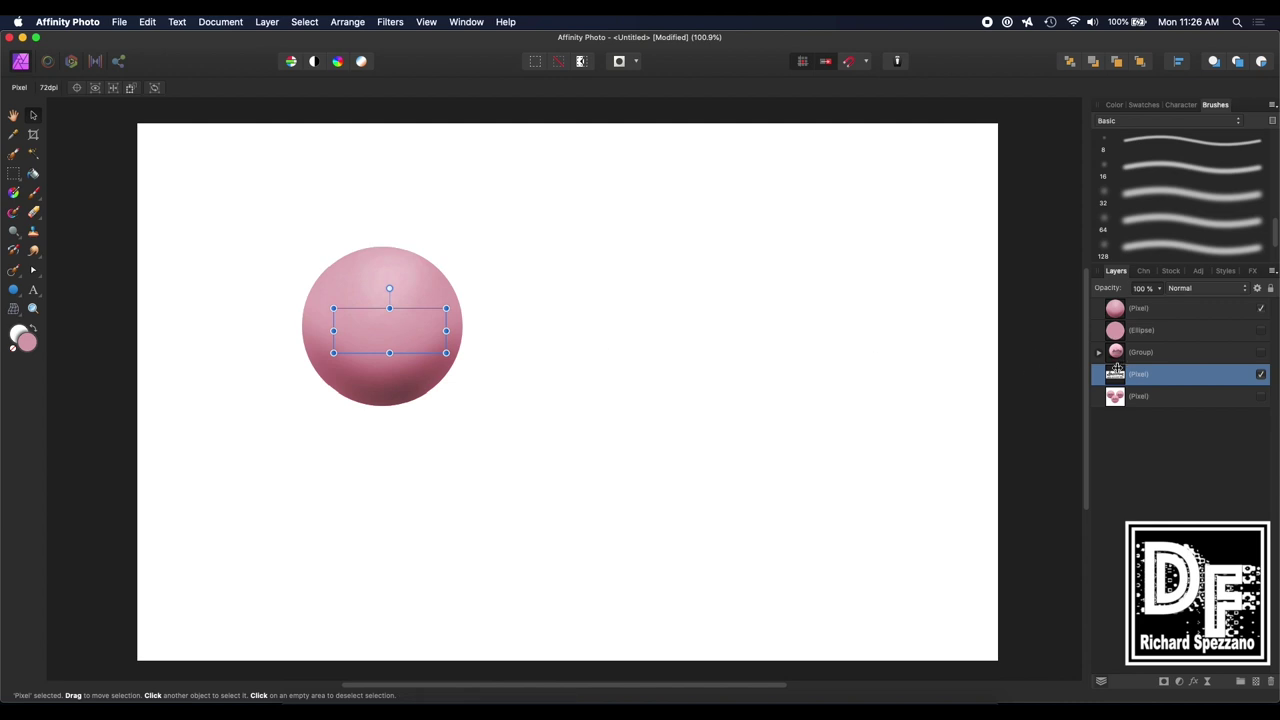
left_click_drag(1115, 372, 1110, 302)
key("z")
left_click(33, 115)
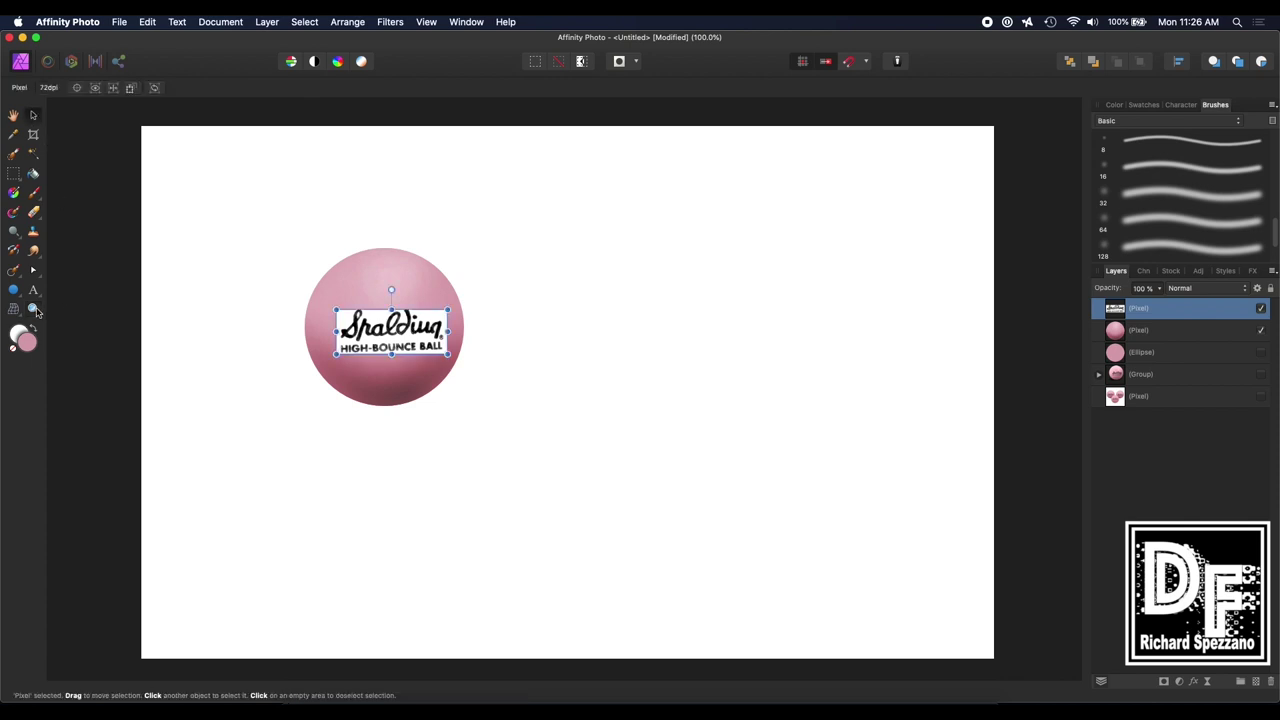
Zoom in, centre the logo on the ball, and set its blend mode to Multiply
left_click(33, 310)
left_click(378, 308)
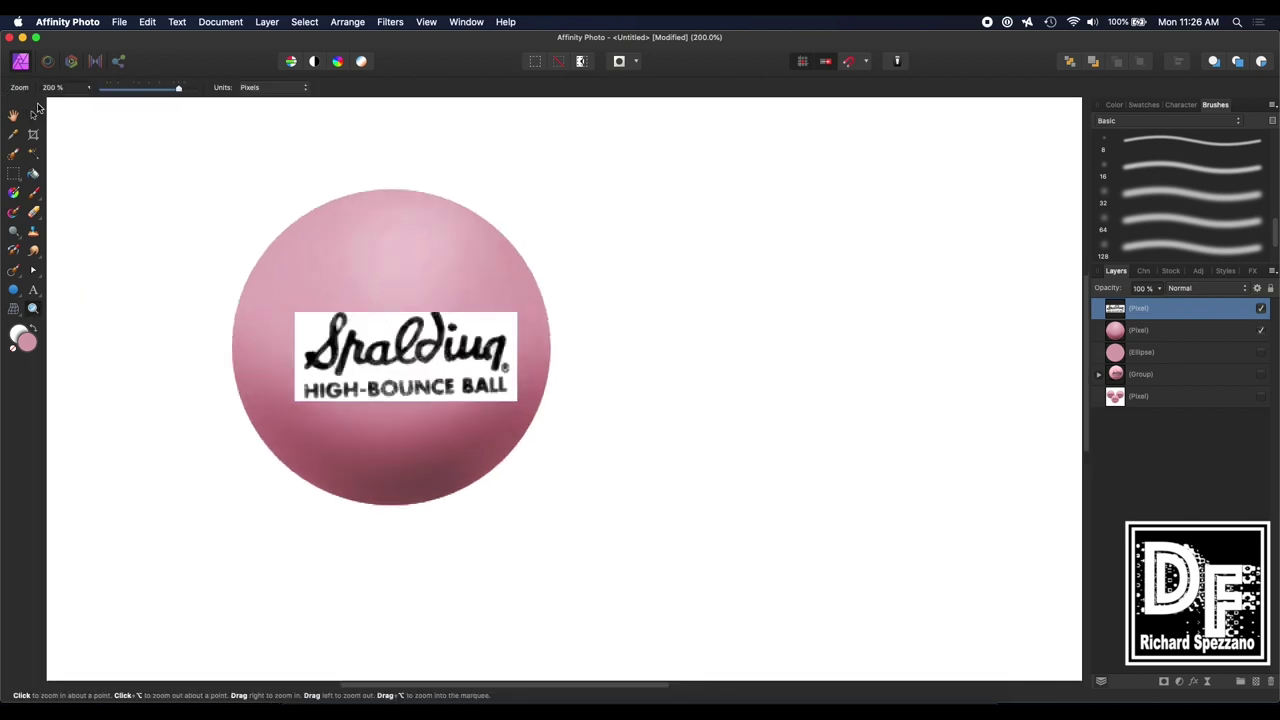
left_click(33, 115)
left_click_drag(362, 337, 355, 330)
left_click(1181, 289)
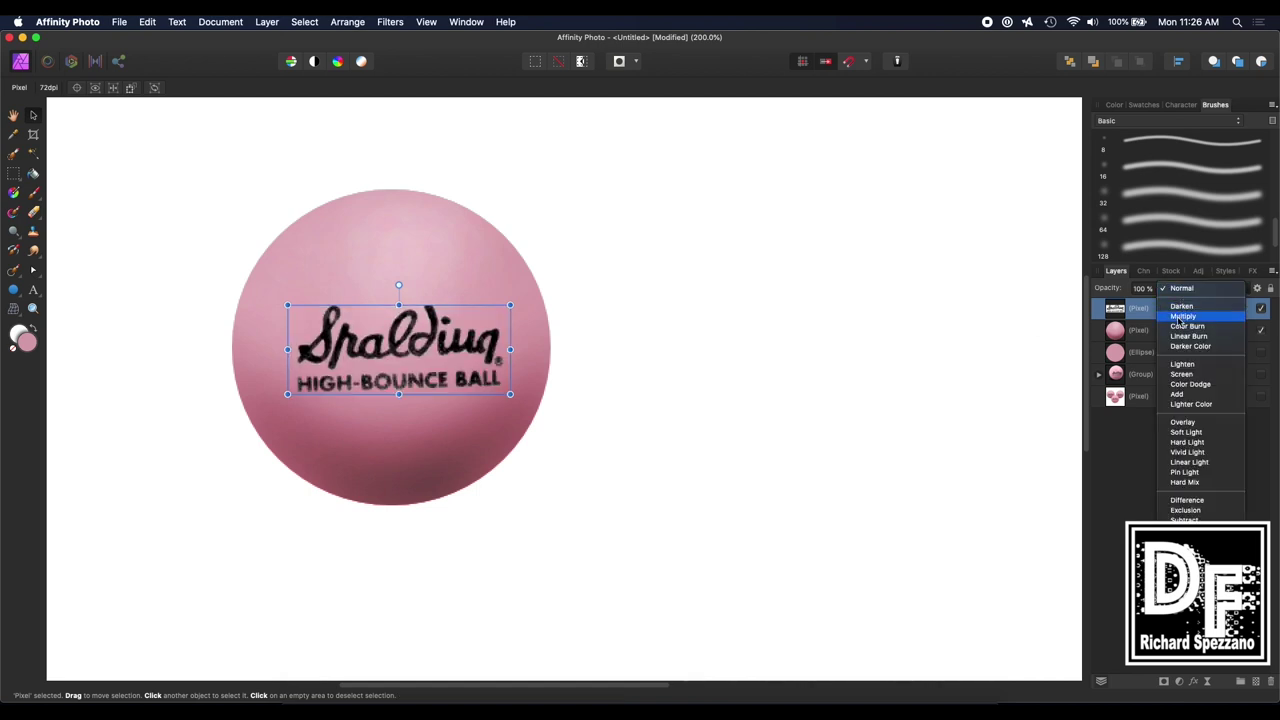
left_click(1182, 316)
left_click_drag(415, 353, 421, 358)
Hide the spare logo copy and nudge the visible logo slightly up and right
left_click(787, 356)
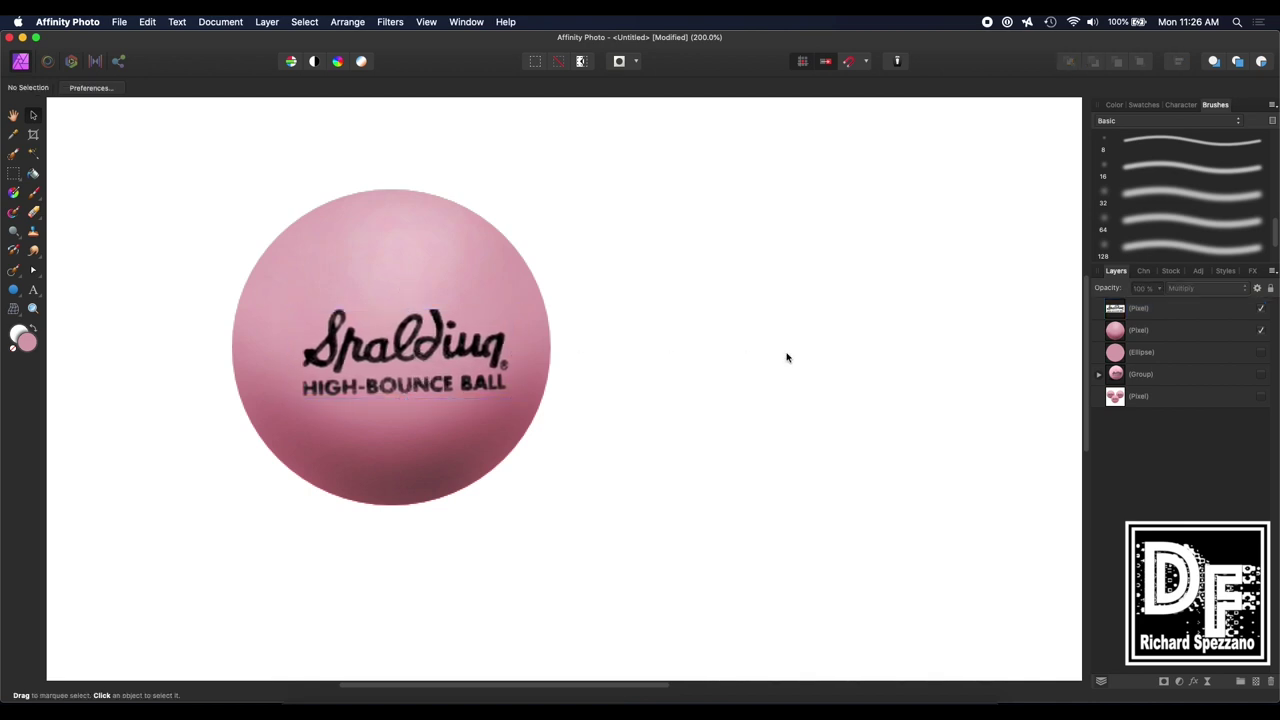
left_click_drag(432, 352, 432, 347)
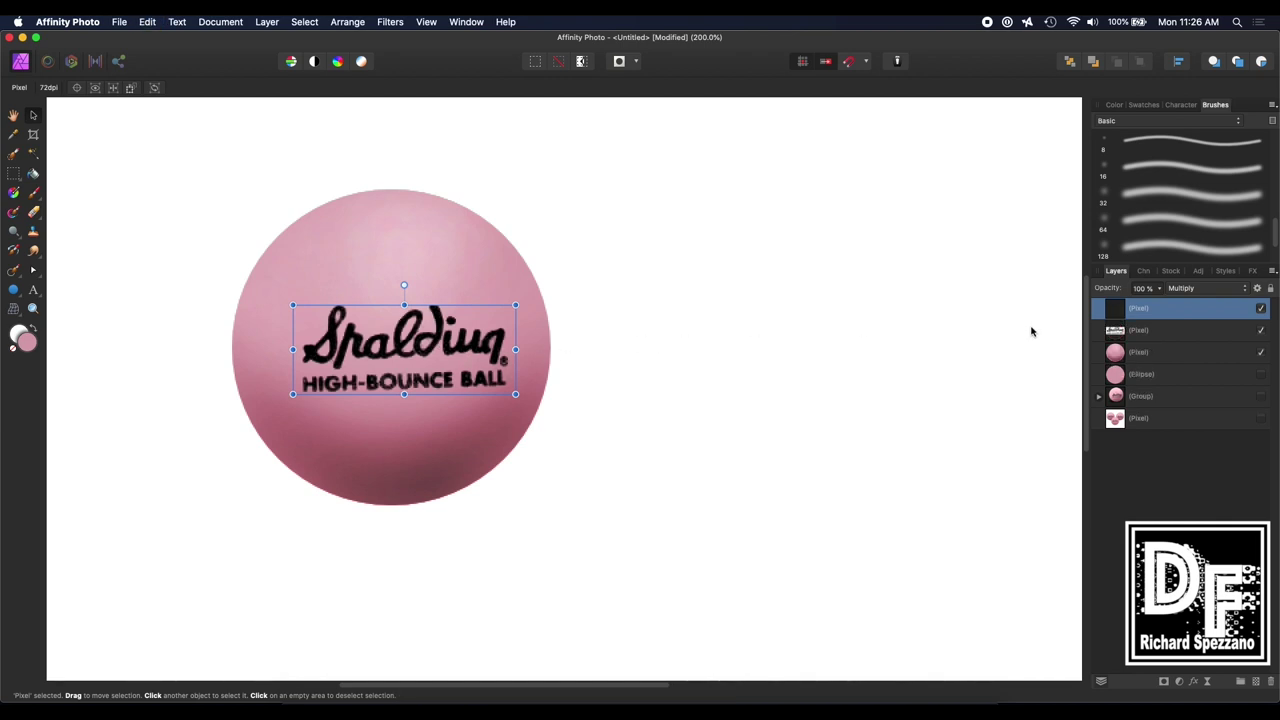
left_click(1261, 330)
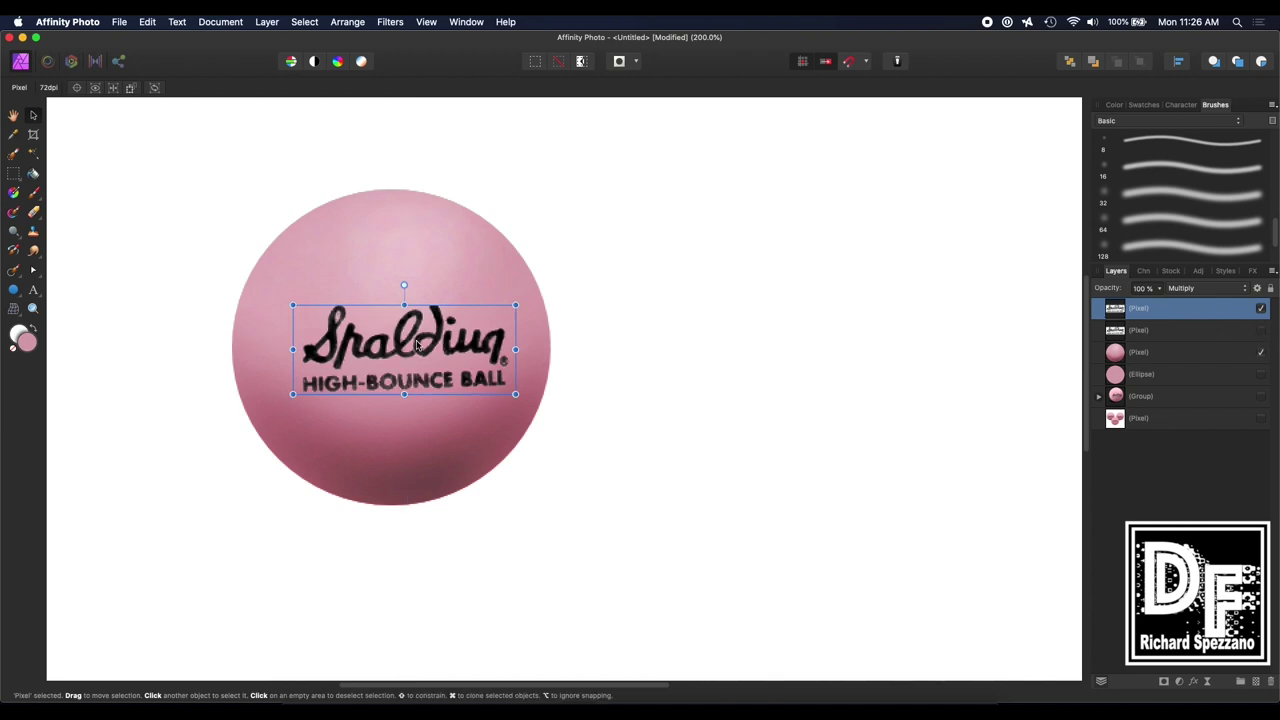
left_click_drag(417, 344, 424, 340)
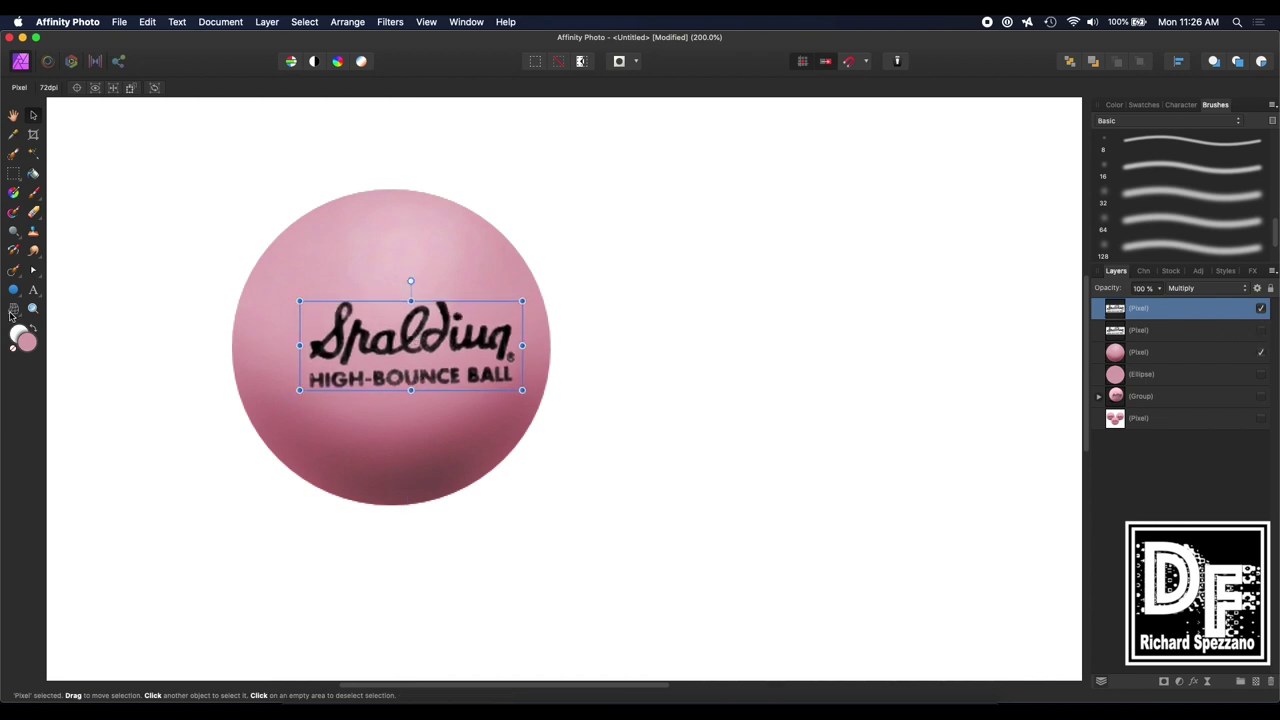
Mesh-warp the logo, bowing its bottom edge down and lifting its top-right corner
left_click_drag(12, 314, 60, 311)
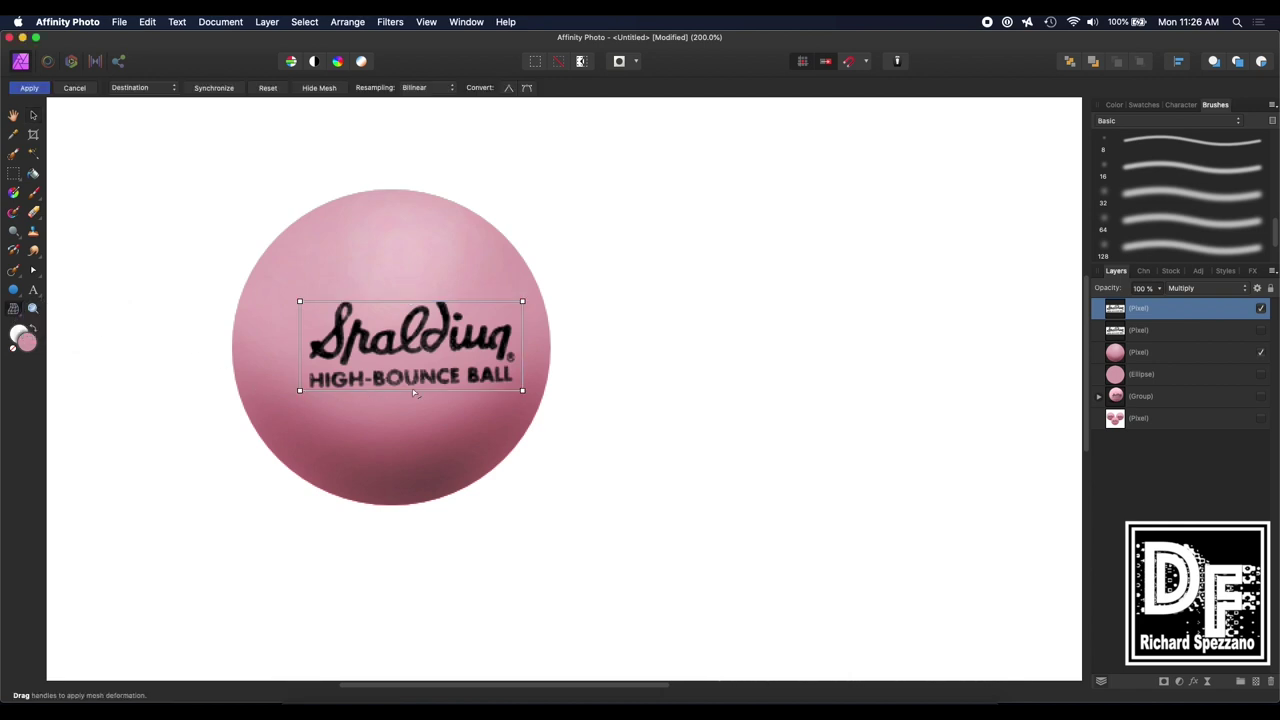
left_click_drag(416, 391, 418, 398)
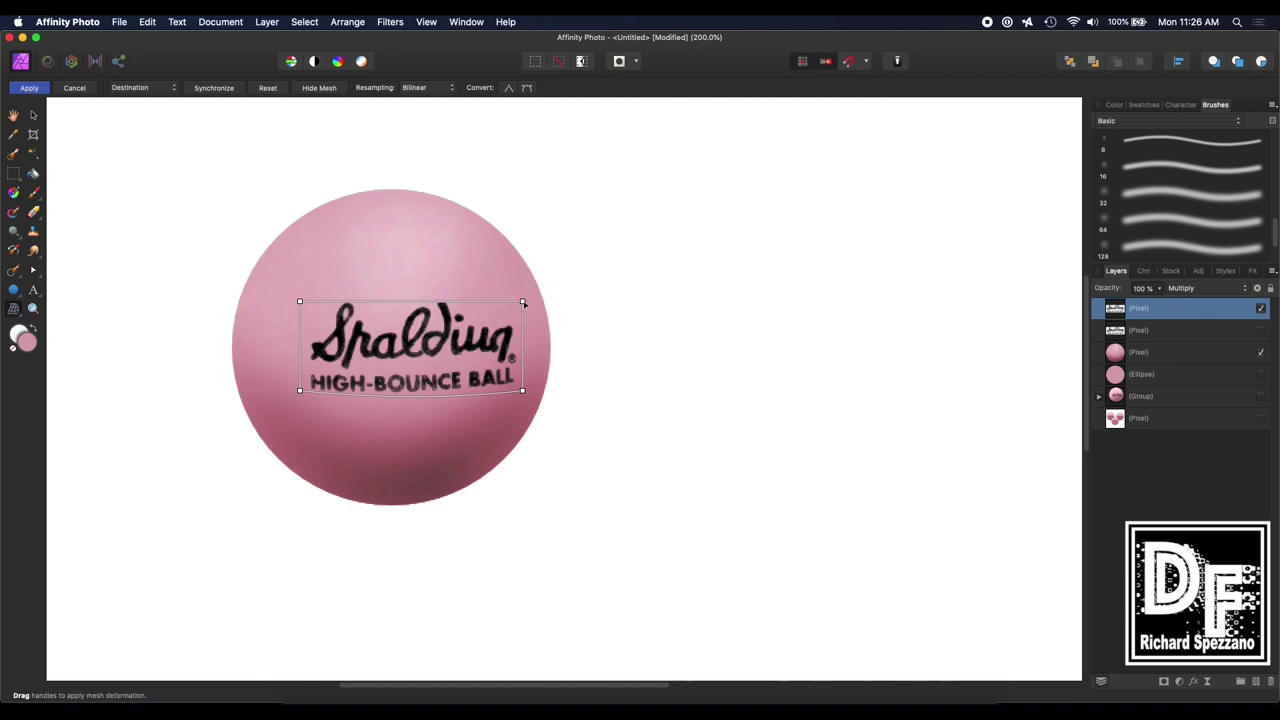
left_click_drag(523, 302, 522, 295)
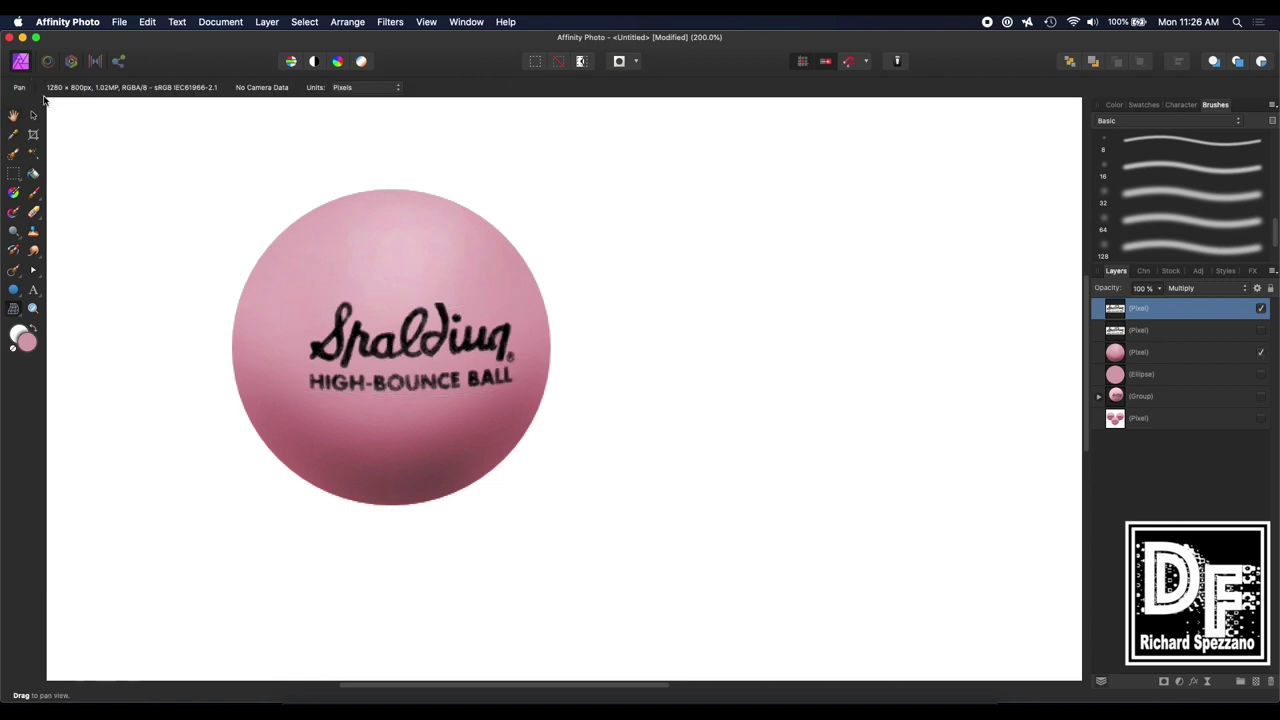
Apply the mesh warp and draw a flat ellipse below the ball
left_click(30, 87)
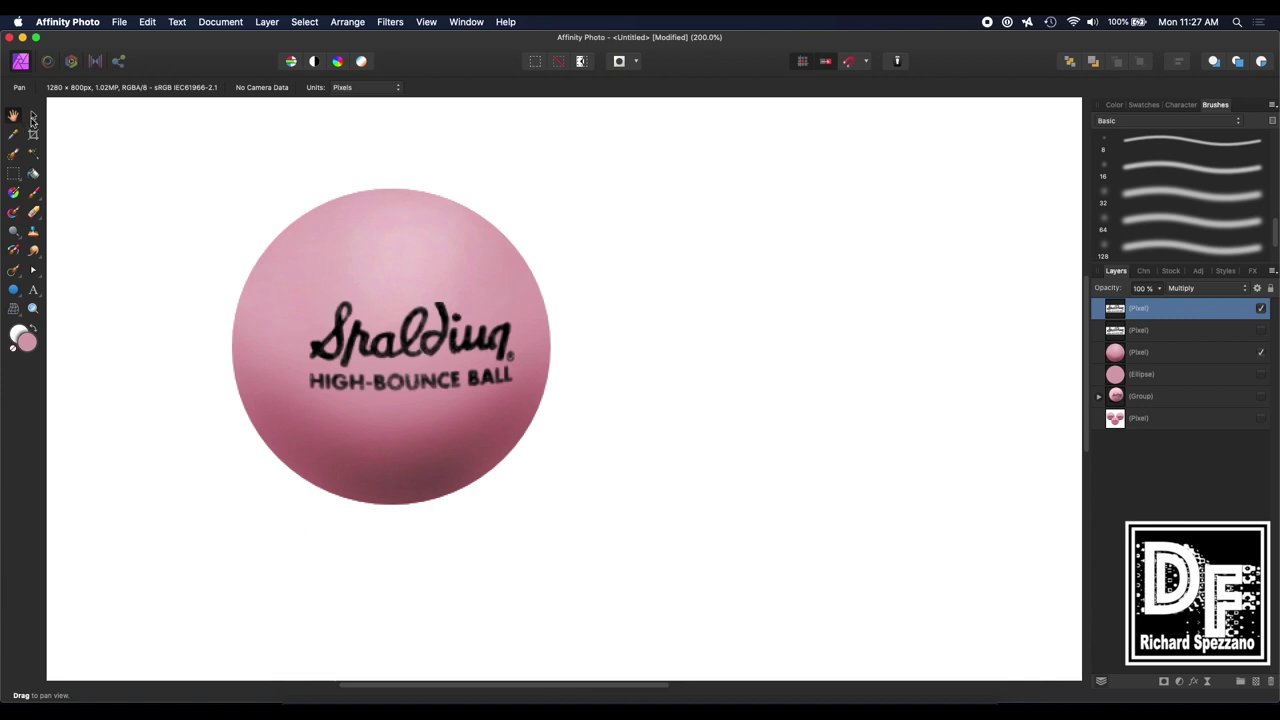
left_click(33, 116)
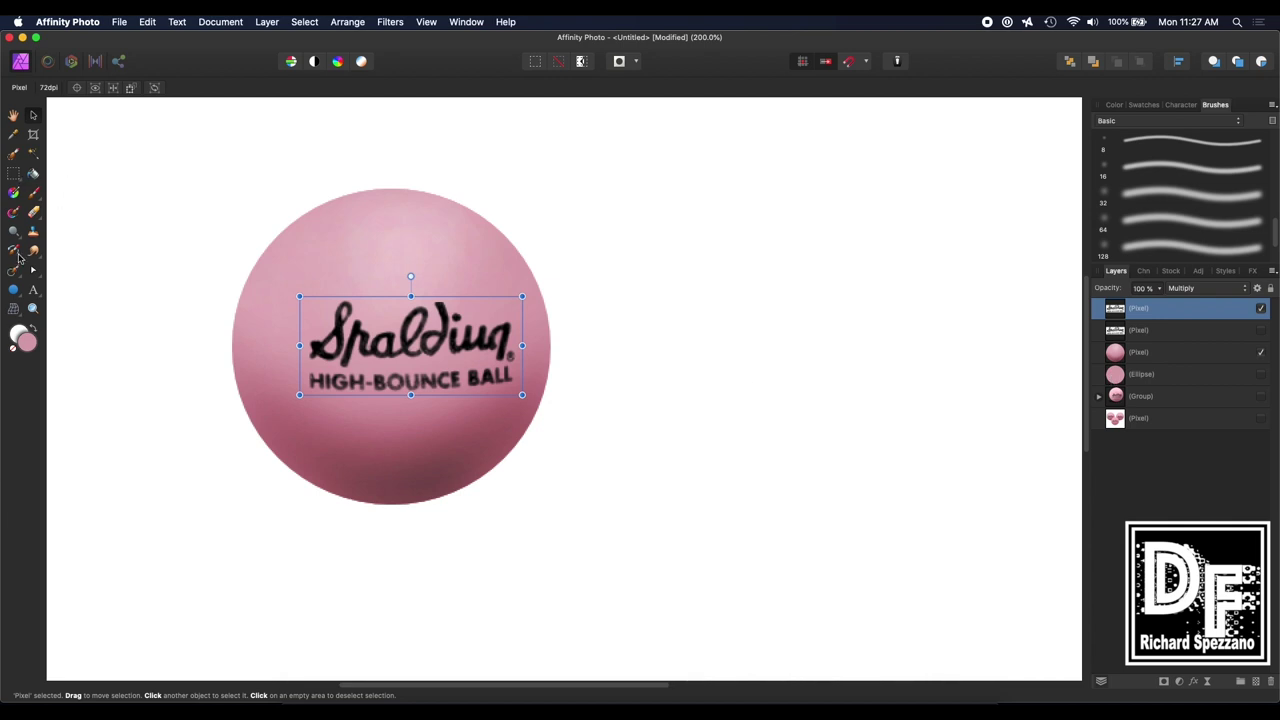
left_click(13, 290)
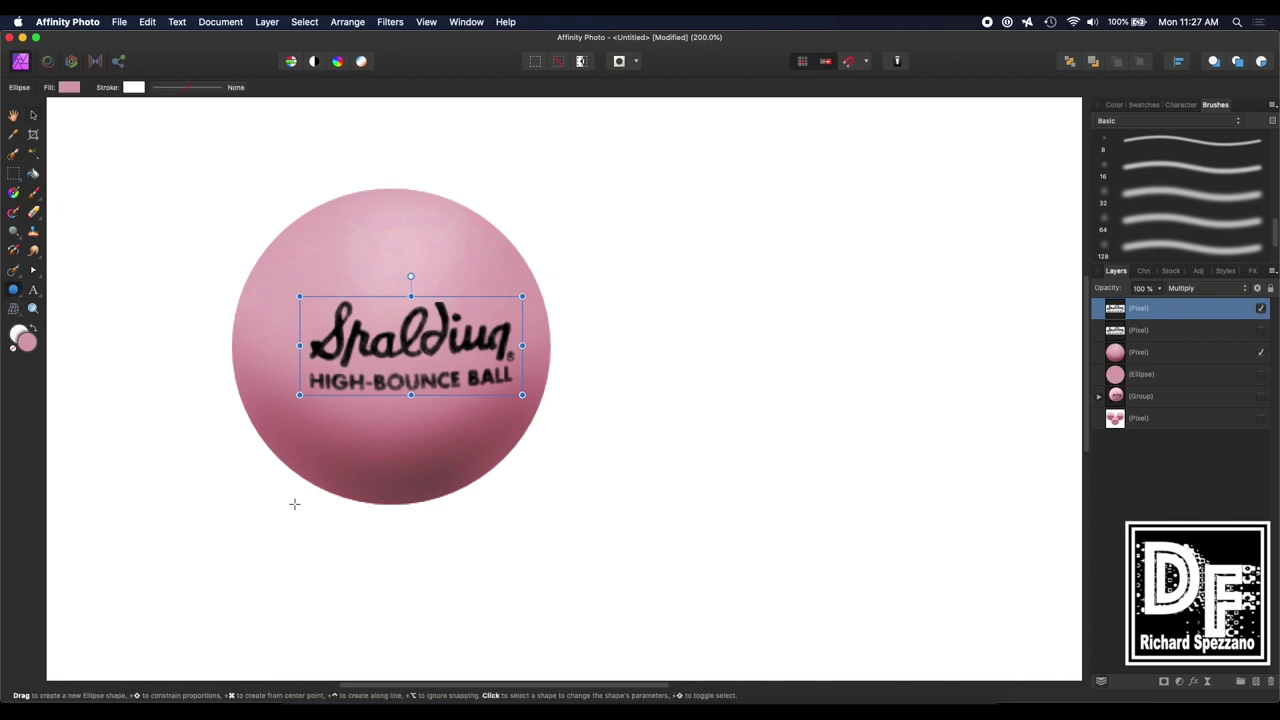
left_click_drag(278, 486, 501, 522)
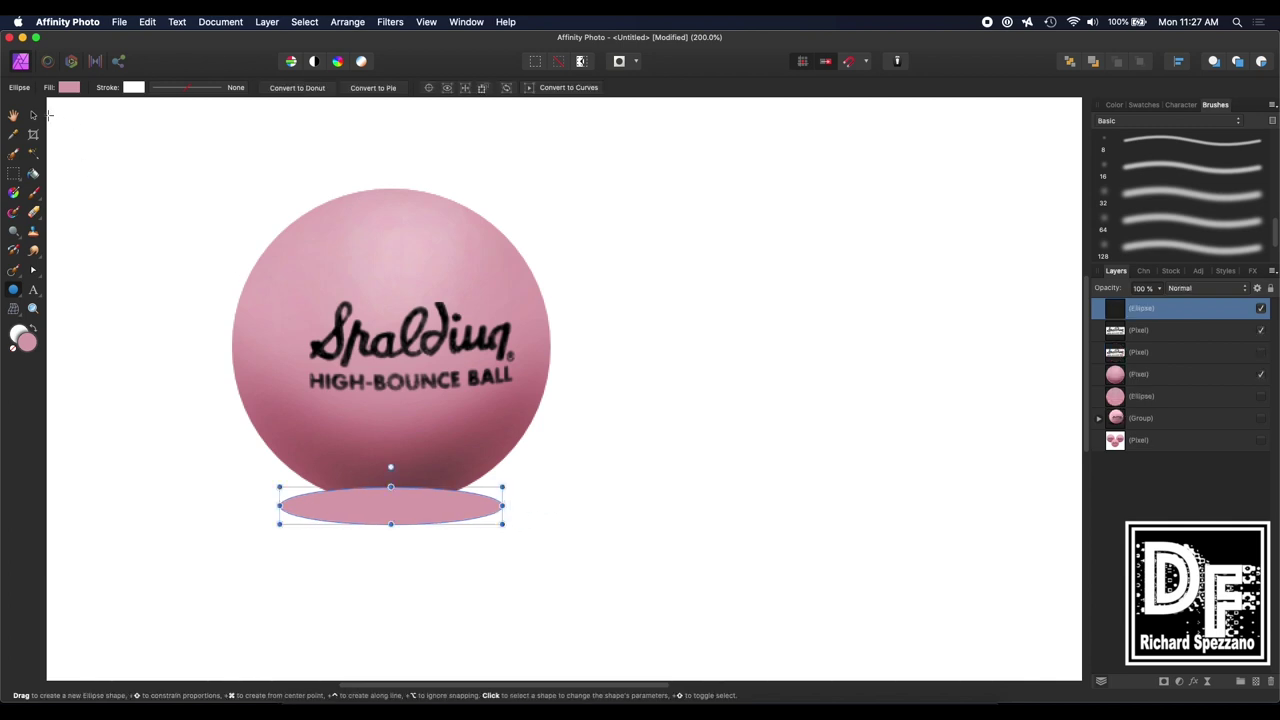
Fill the ellipse black, position it under the ball, and move its layer behind the ball
left_click(79, 92)
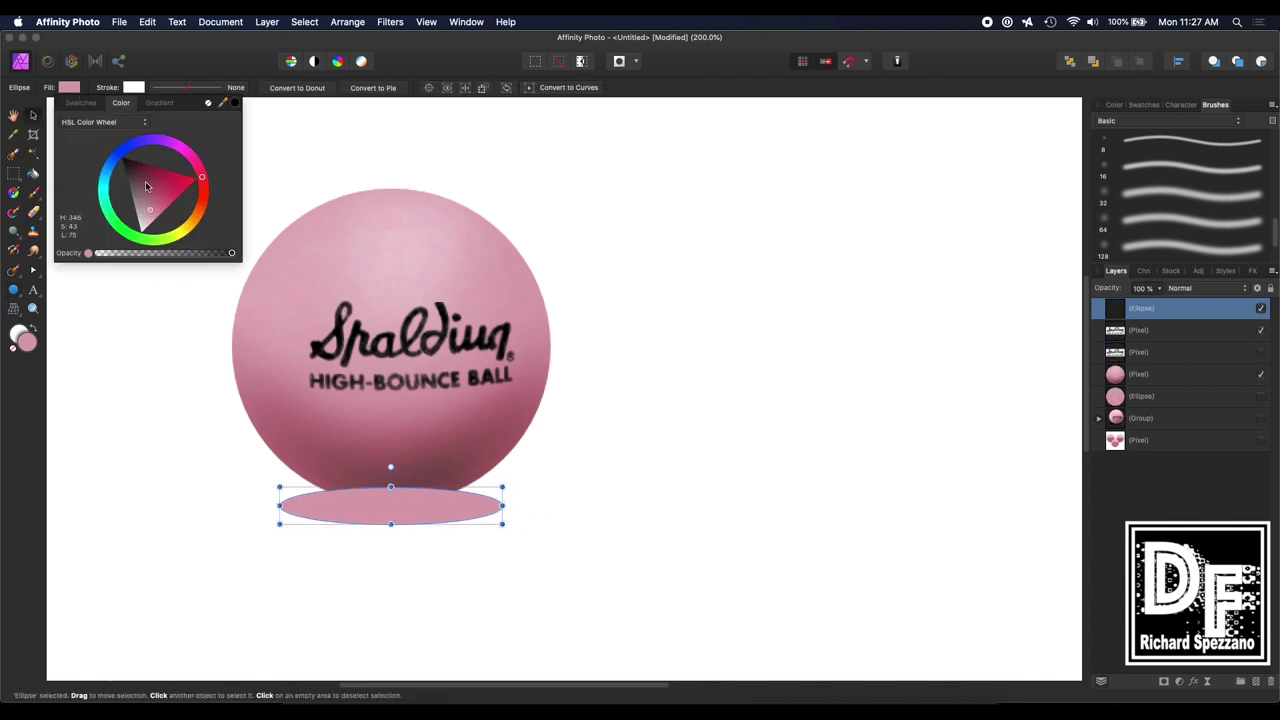
left_click_drag(145, 185, 121, 157)
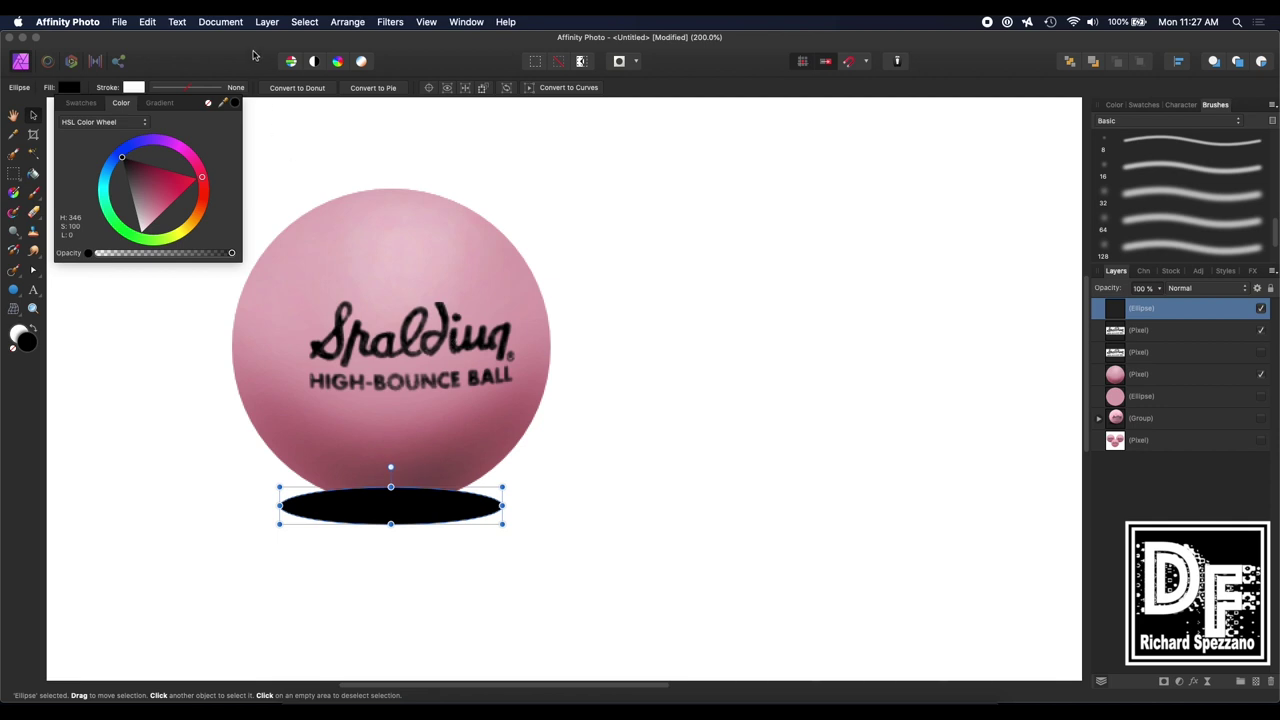
left_click(14, 116)
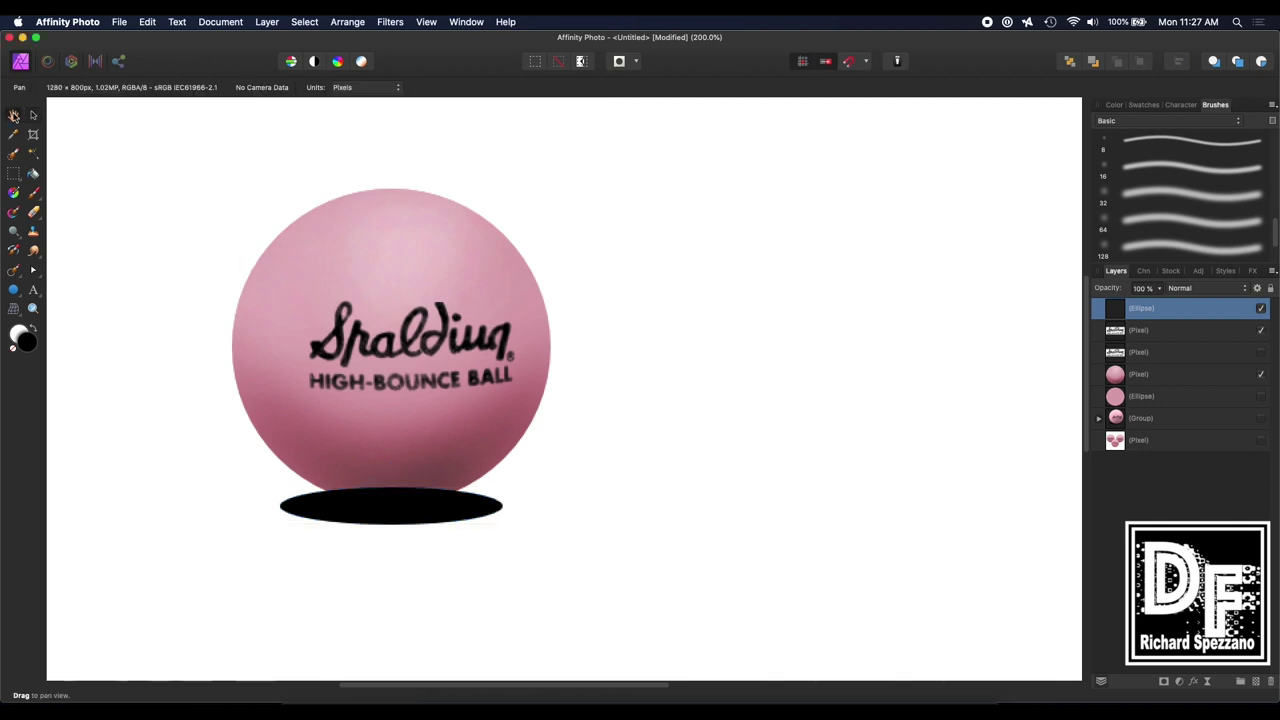
left_click(32, 116)
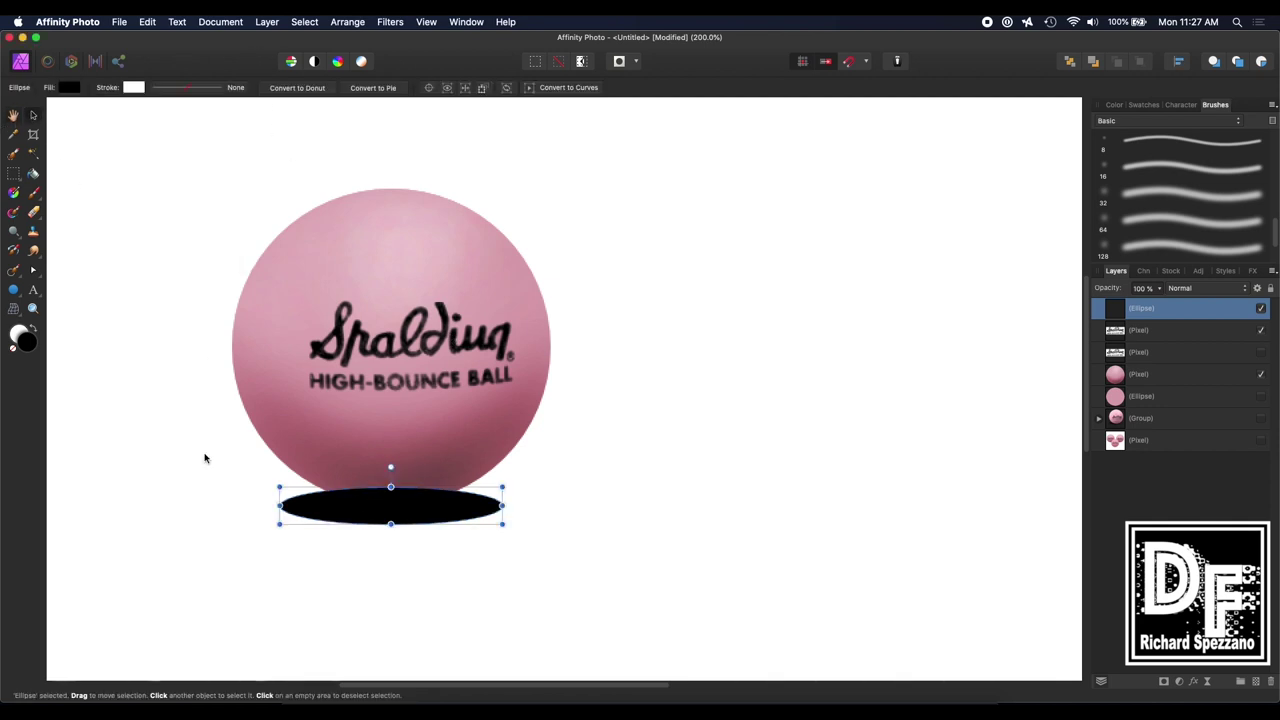
left_click_drag(372, 520, 369, 513)
left_click_drag(1116, 316, 1113, 396)
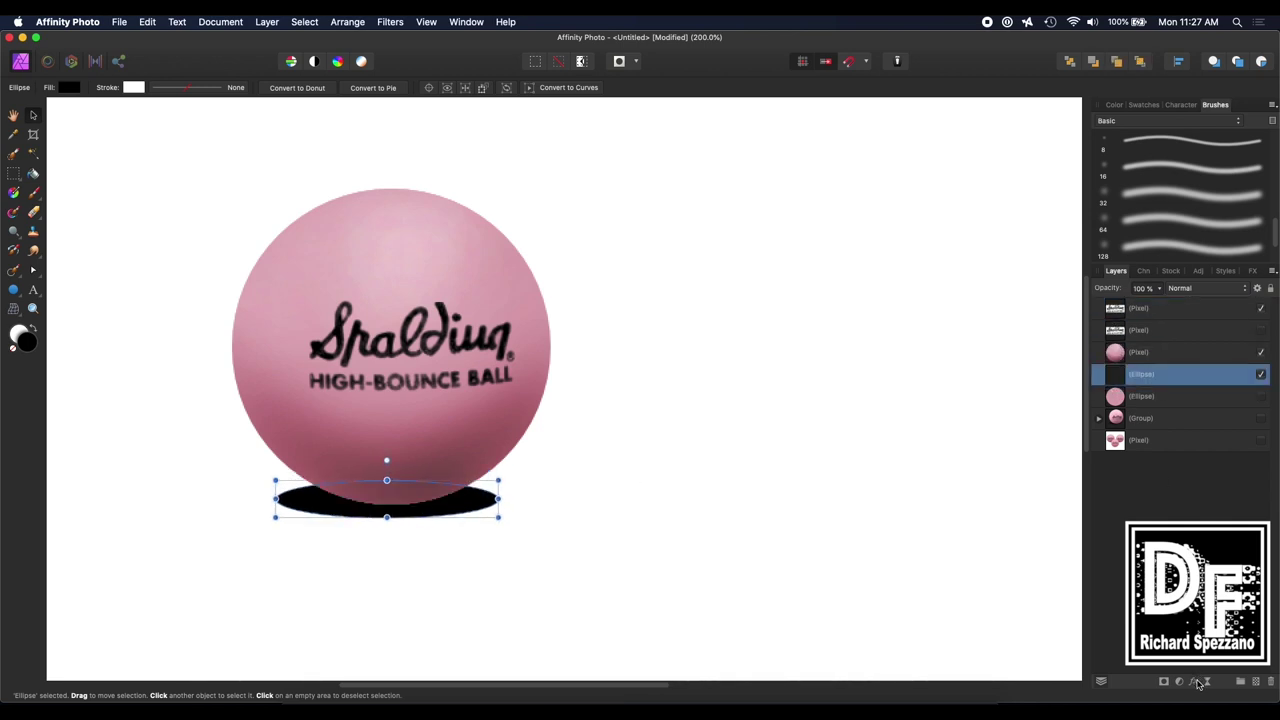
Give the black ellipse a 7.5 px Gaussian Blur and nudge the shadow into place
left_click(1194, 682)
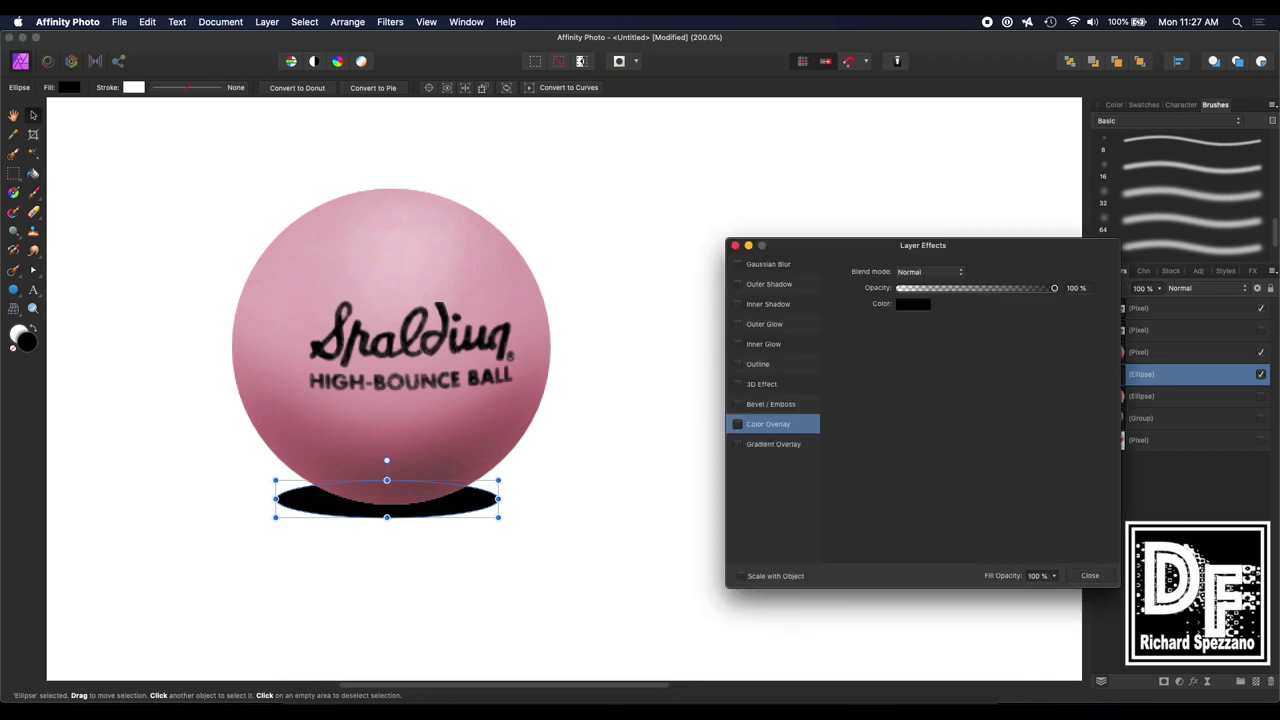
left_click(738, 265)
left_click(756, 266)
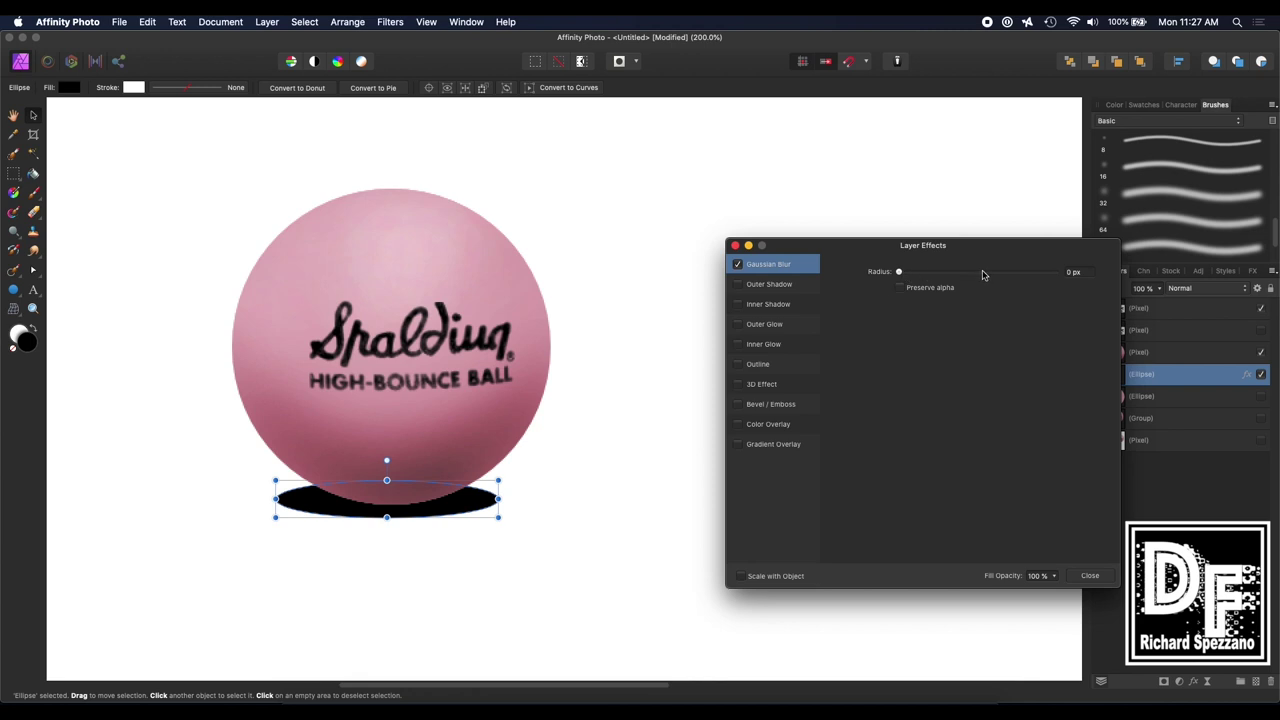
left_click_drag(898, 272, 957, 284)
left_click(1090, 575)
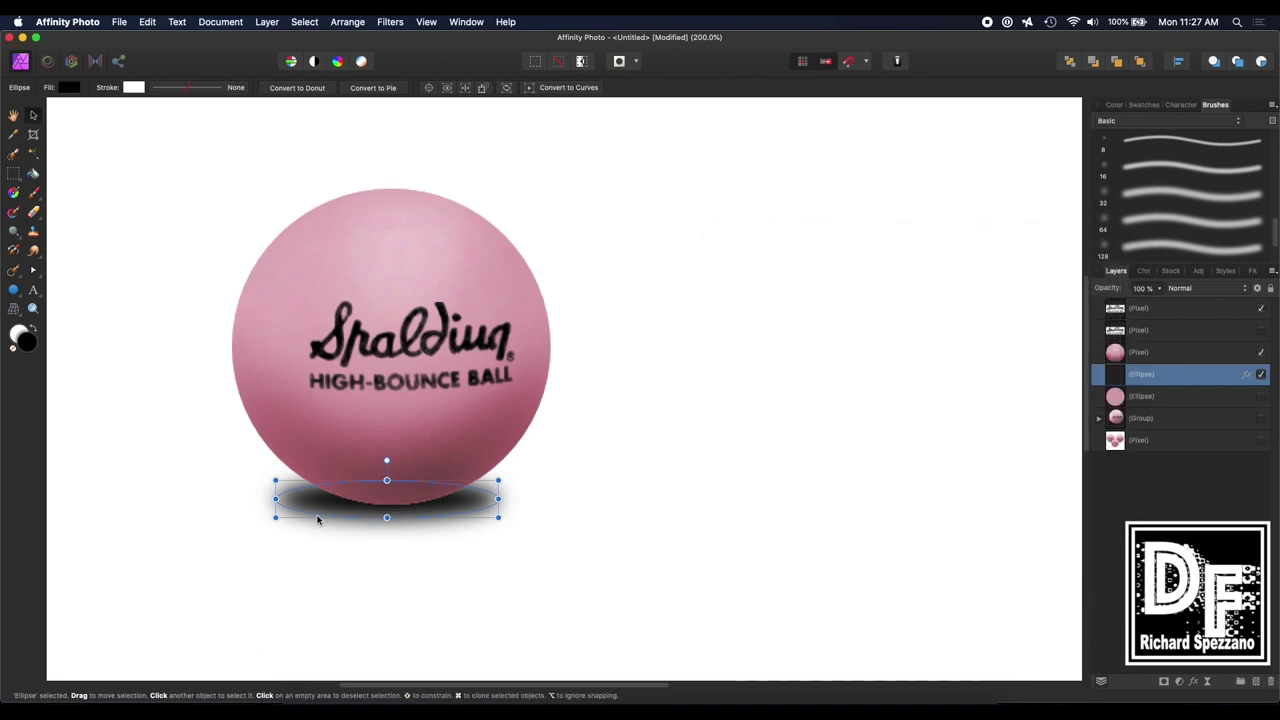
mouse_move(325, 505)
left_mouse_down()
mouse_move(324, 517)
mouse_move(326, 502)
left_mouse_up()
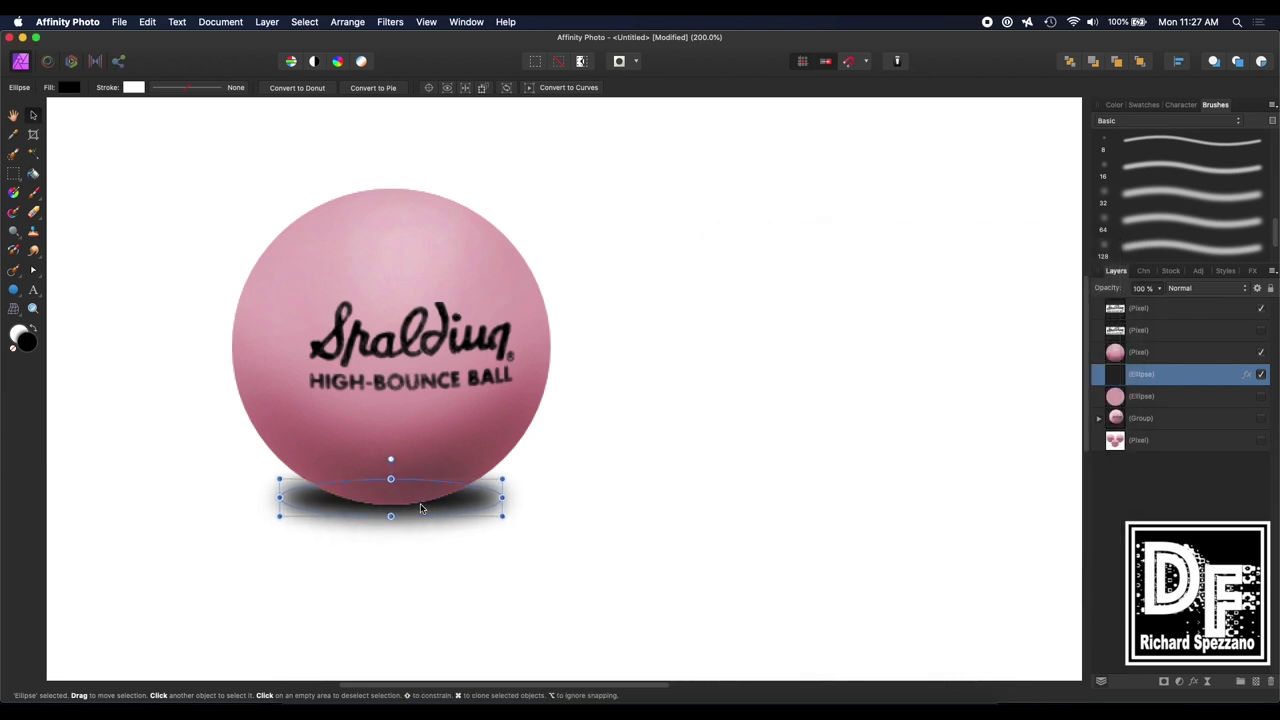
left_click_drag(358, 515, 358, 515)
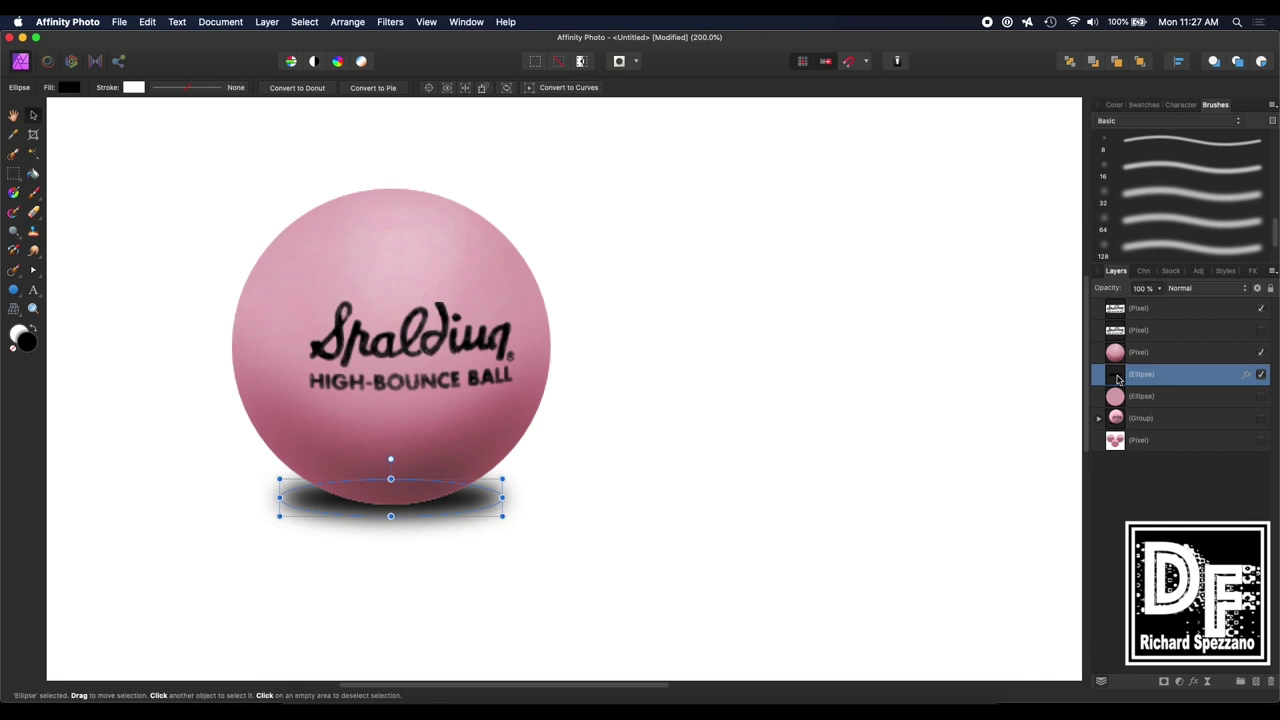
Duplicate the shadow and resize the copy to about 80 px wide and 17 px tall
key("super+j")
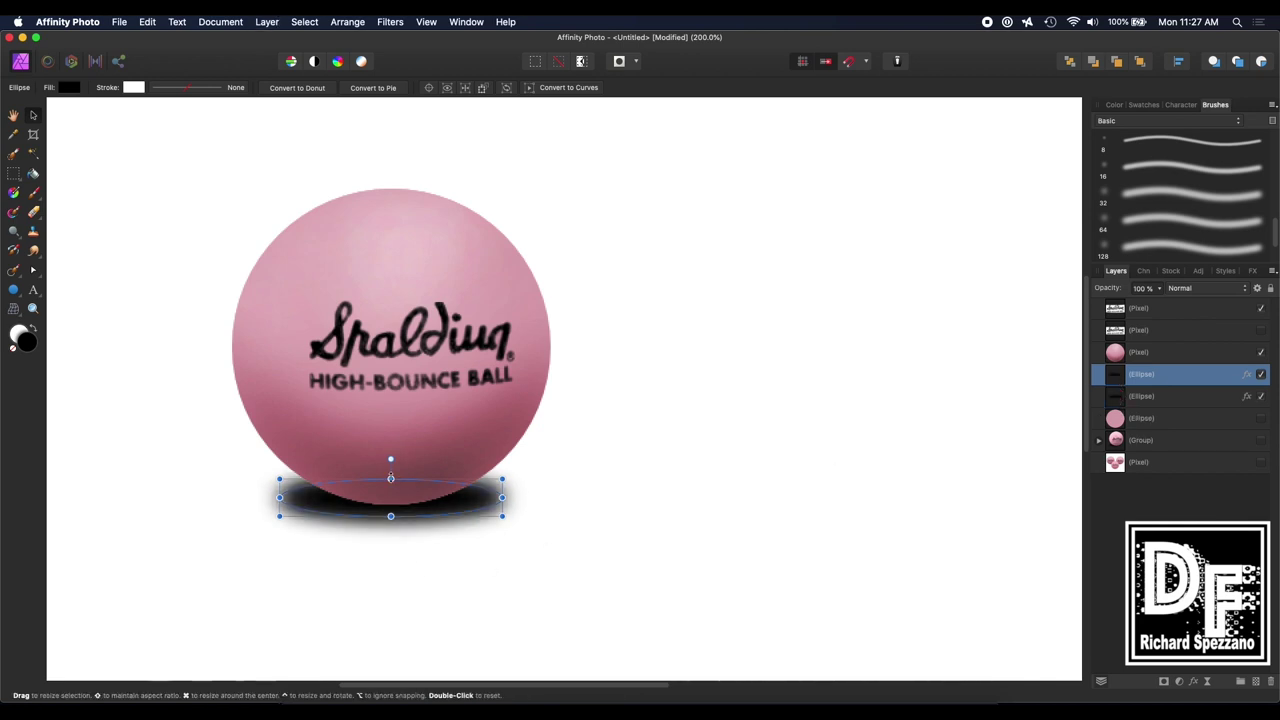
left_click_drag(391, 478, 391, 500)
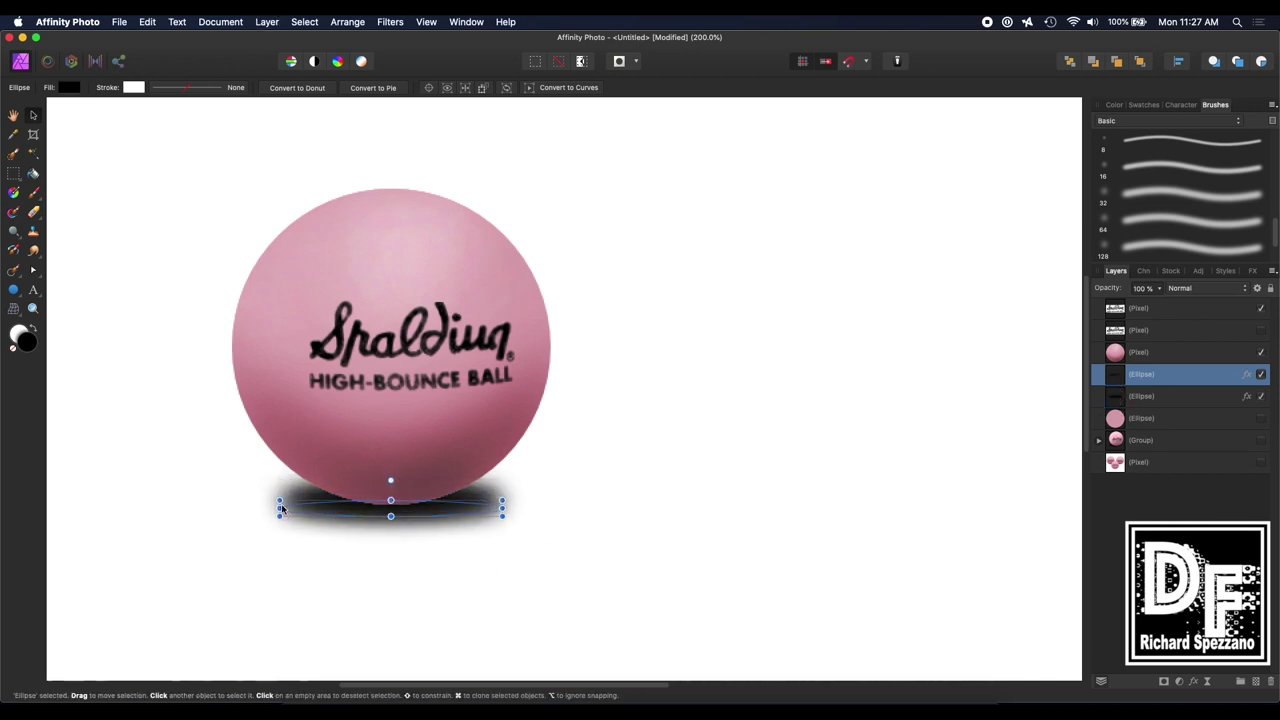
left_click_drag(281, 510, 331, 505)
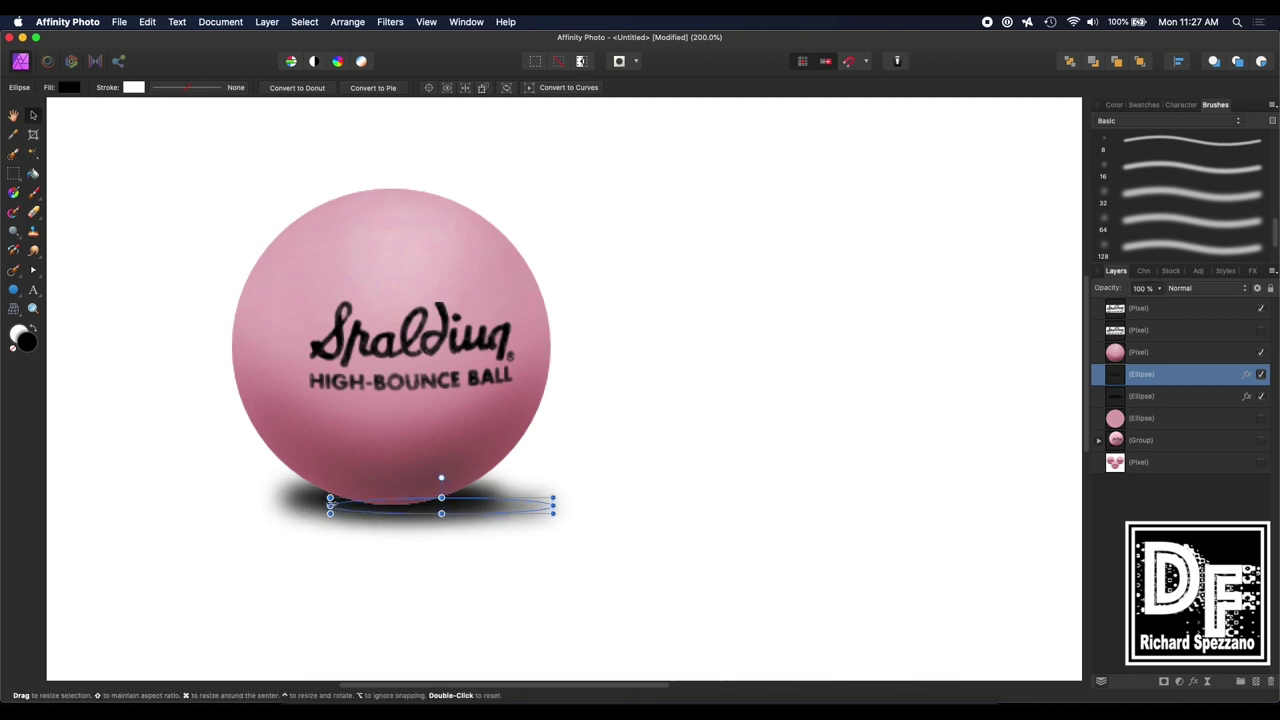
key("super+z")
left_click_drag(502, 508, 446, 508)
left_click_drag(282, 511, 334, 508)
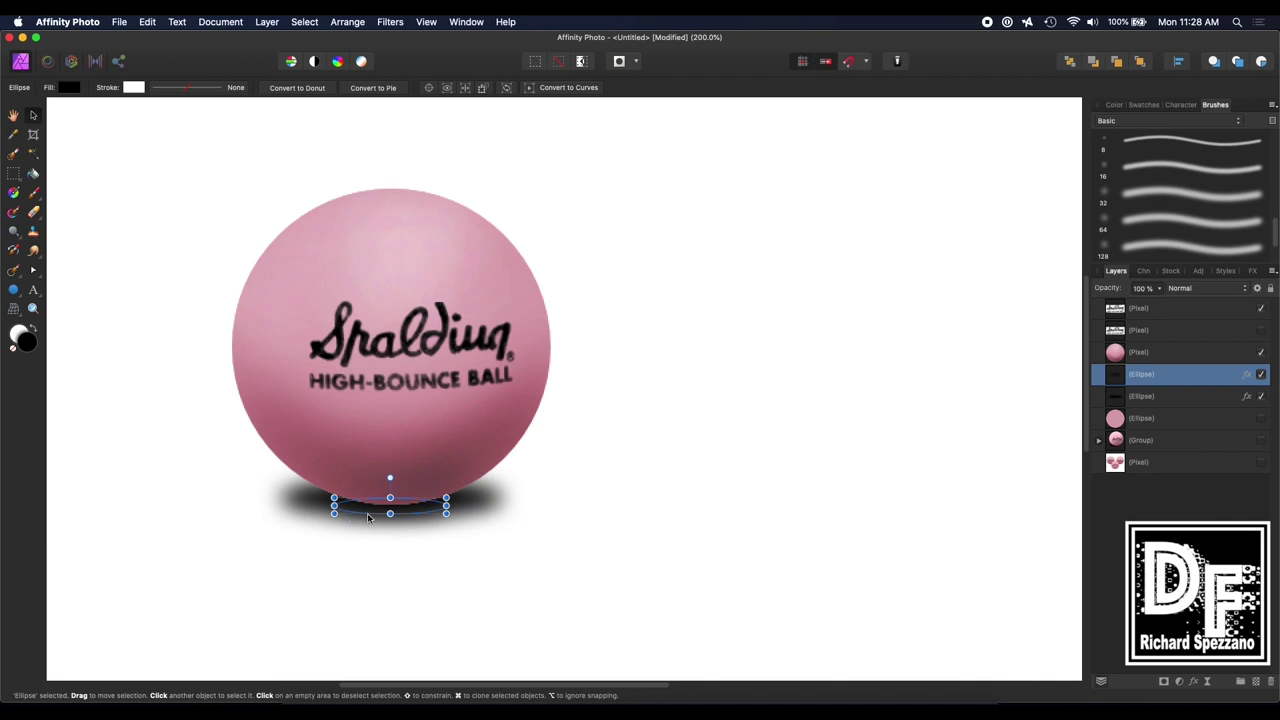
left_click_drag(390, 513, 390, 512)
Reduce the small shadow's Gaussian Blur to 1 px and lower the larger shadow about 5 px
left_click(1248, 374)
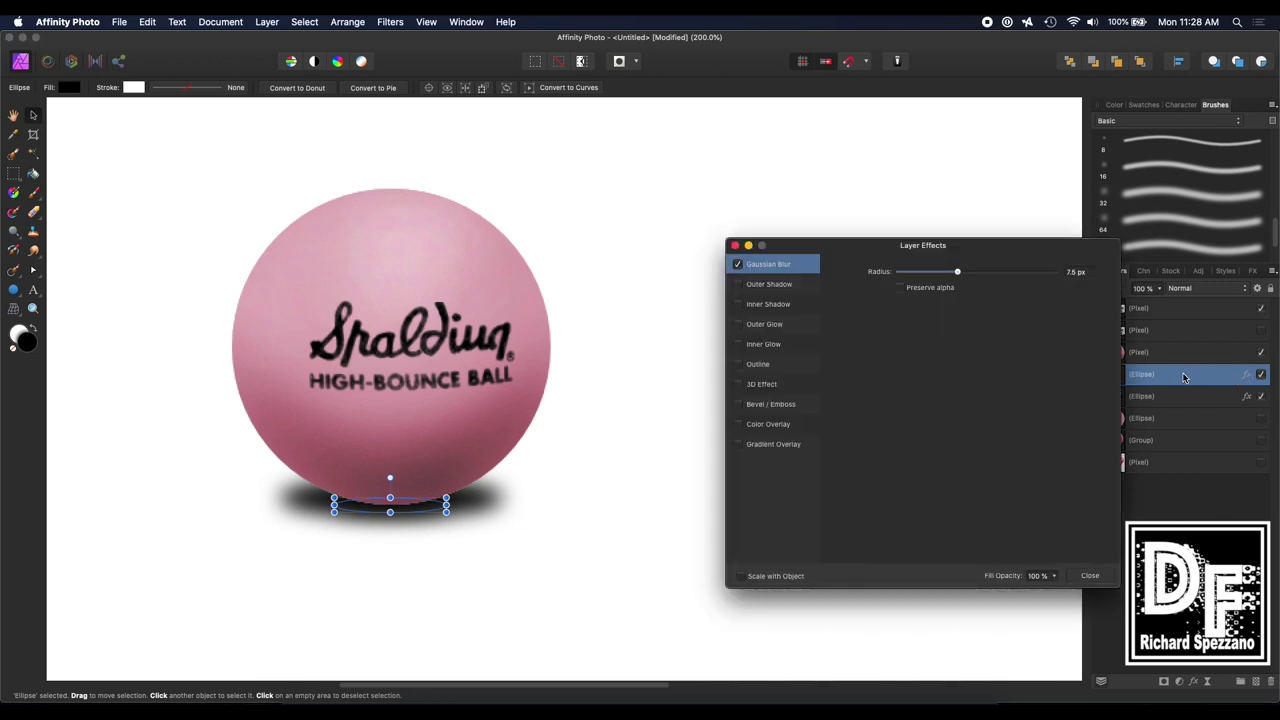
left_click_drag(959, 273, 937, 288)
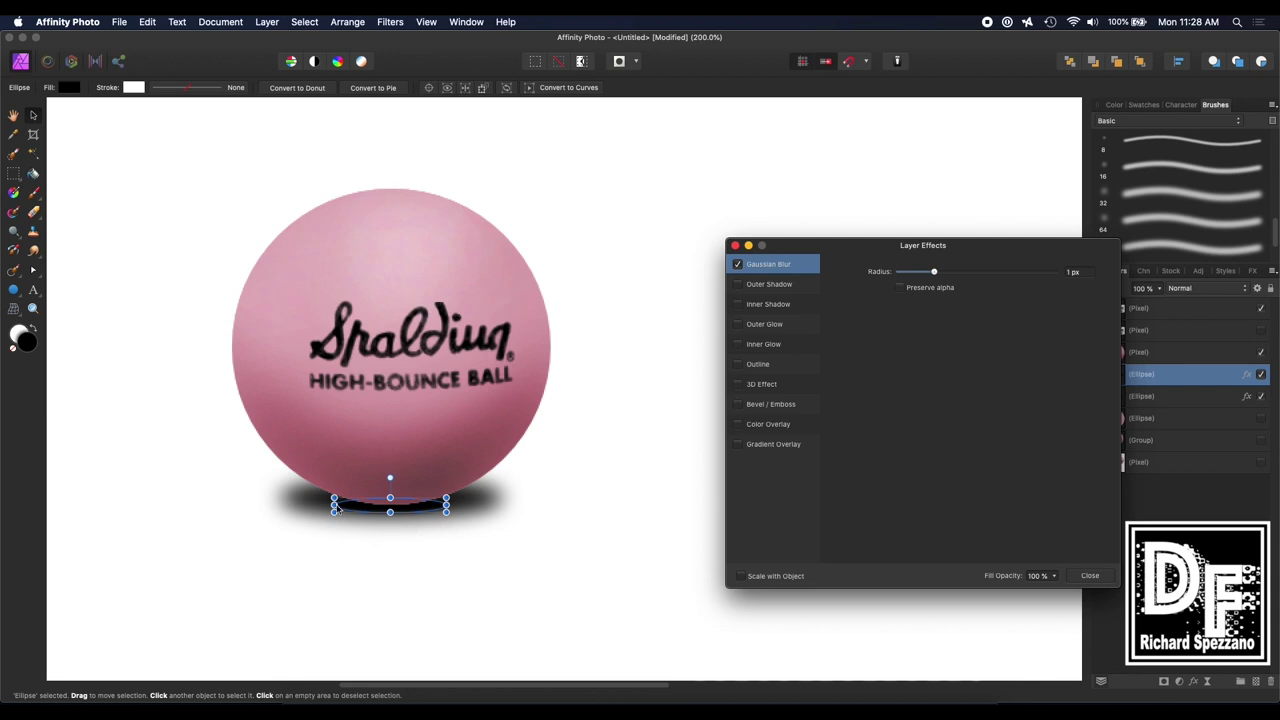
left_click(317, 502)
left_click_drag(317, 505, 317, 510)
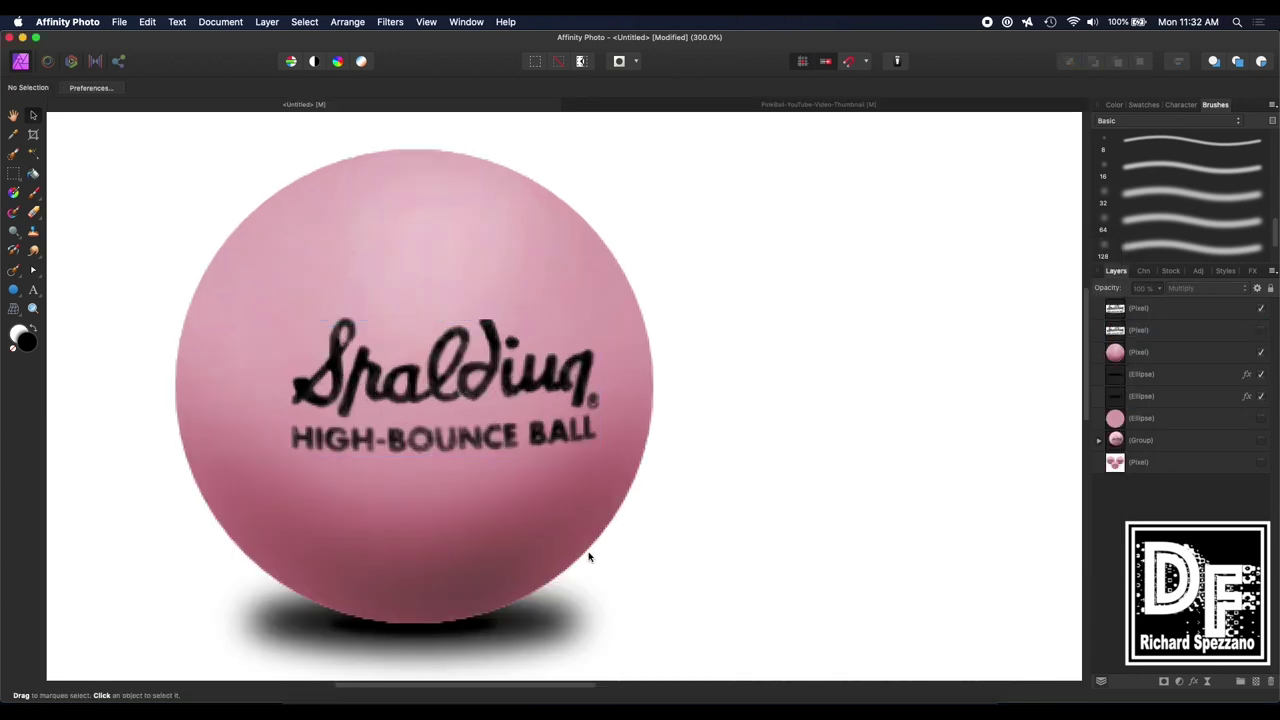
Attach a live Add Noise filter to the pink ball layer and adjust its Intensity
left_click(538, 552)
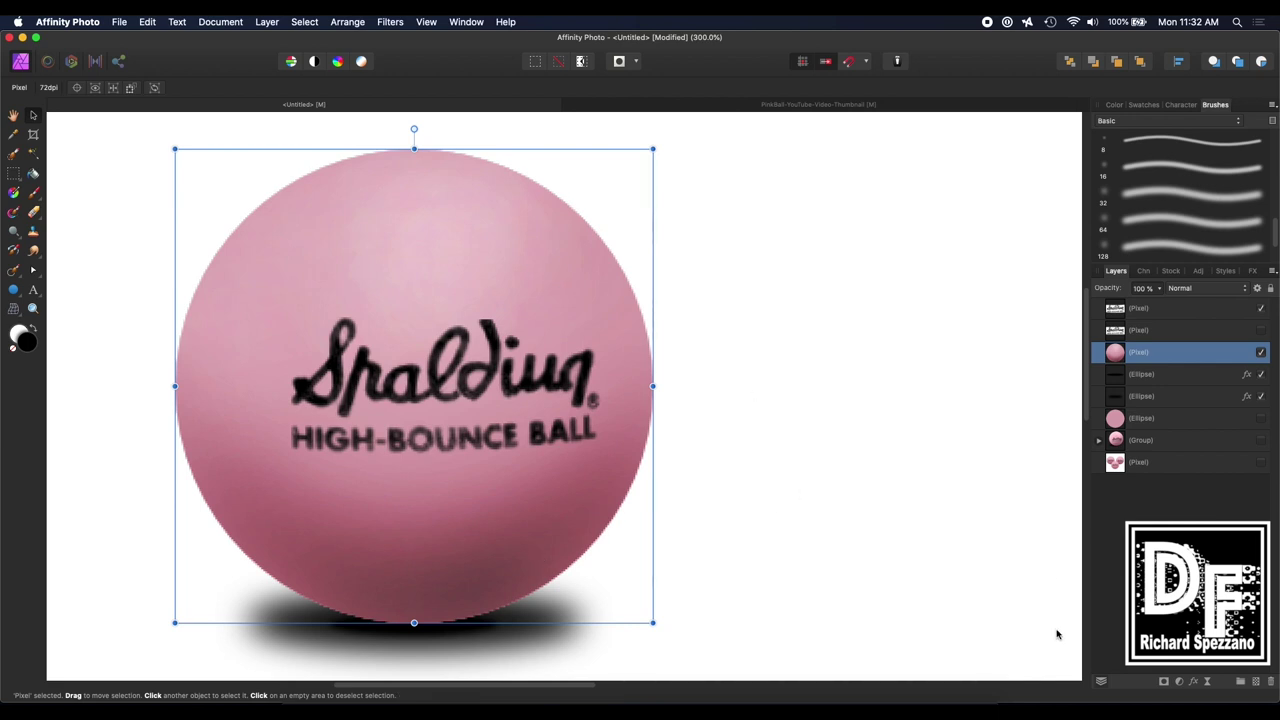
left_click(1208, 685)
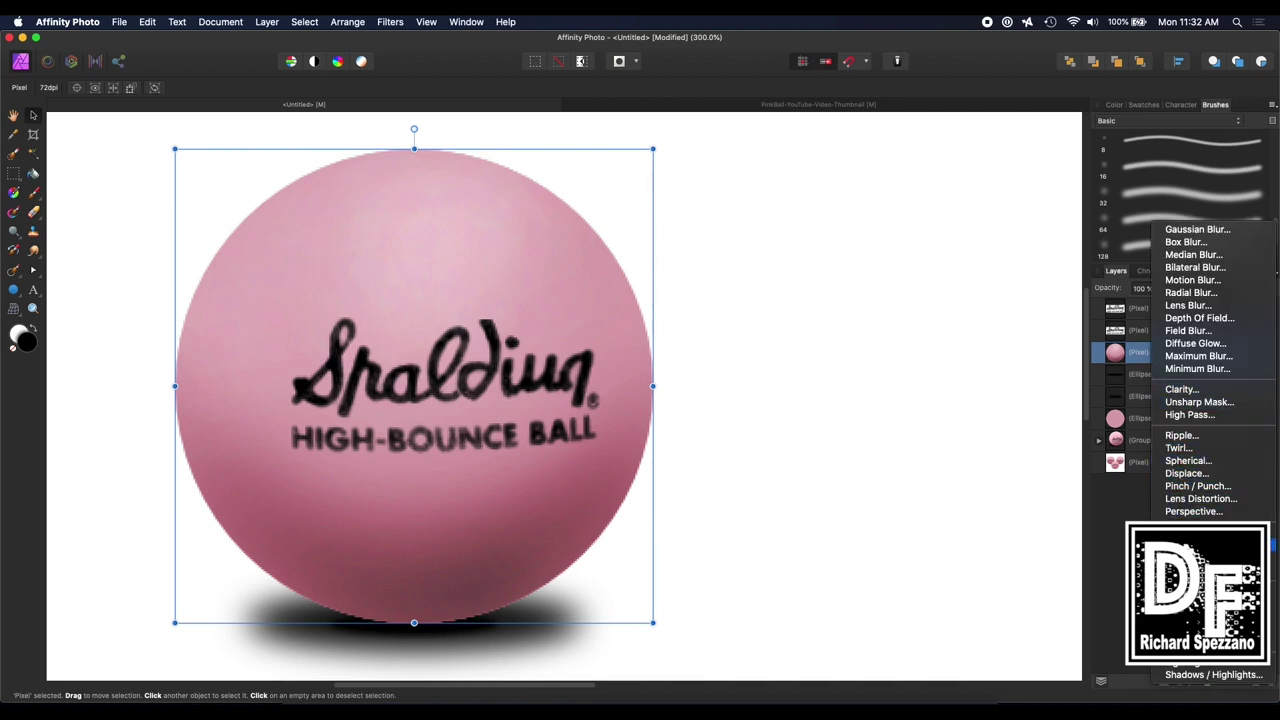
left_click(1195, 545)
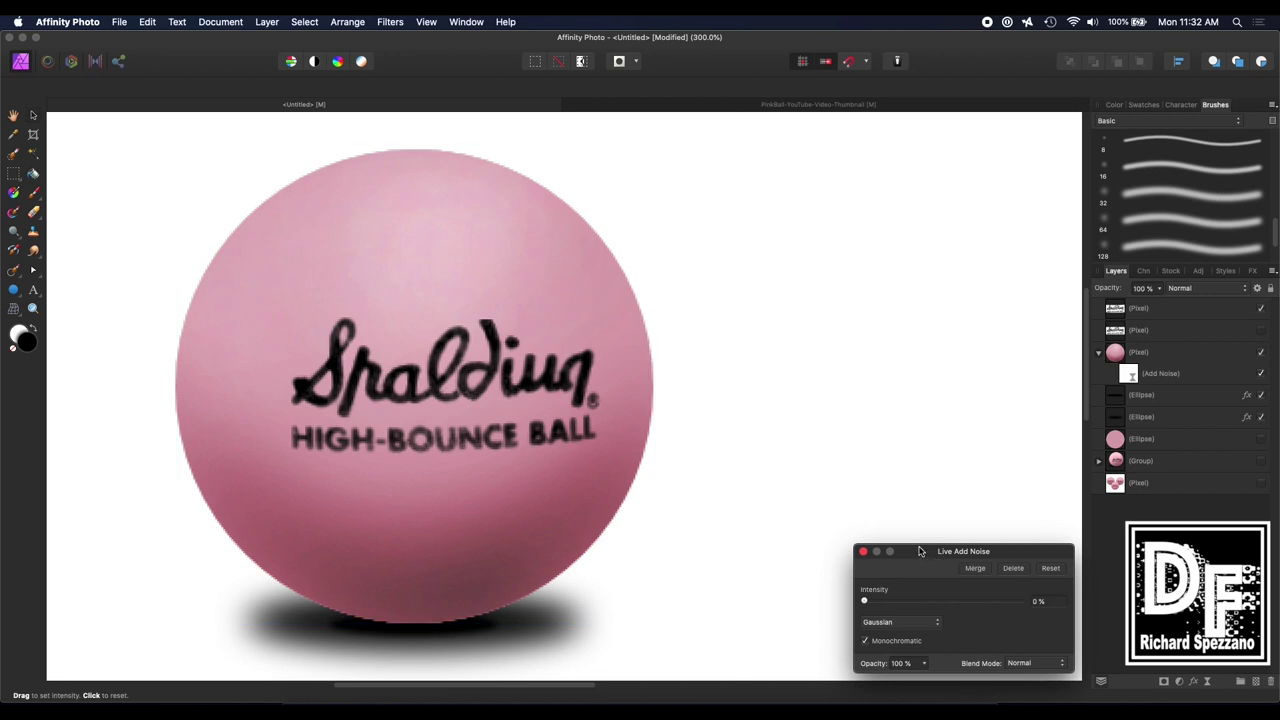
left_click_drag(920, 551, 812, 308)
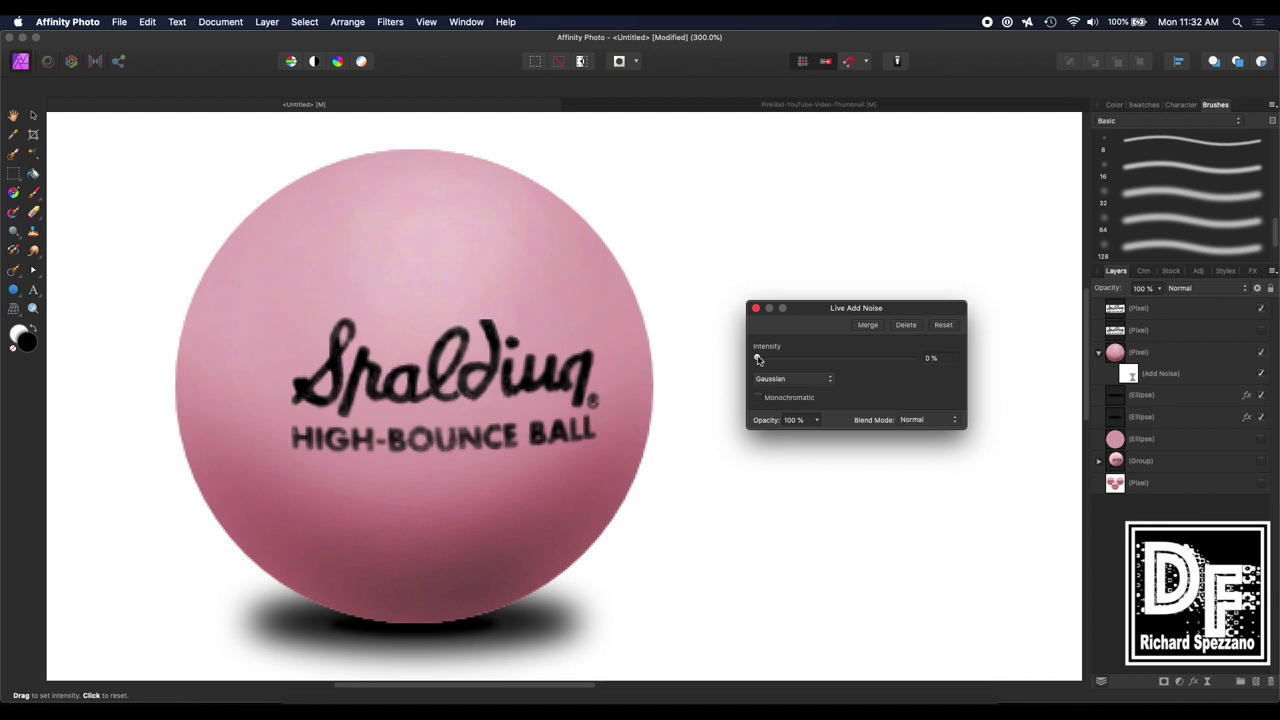
left_click_drag(764, 360, 697, 497)
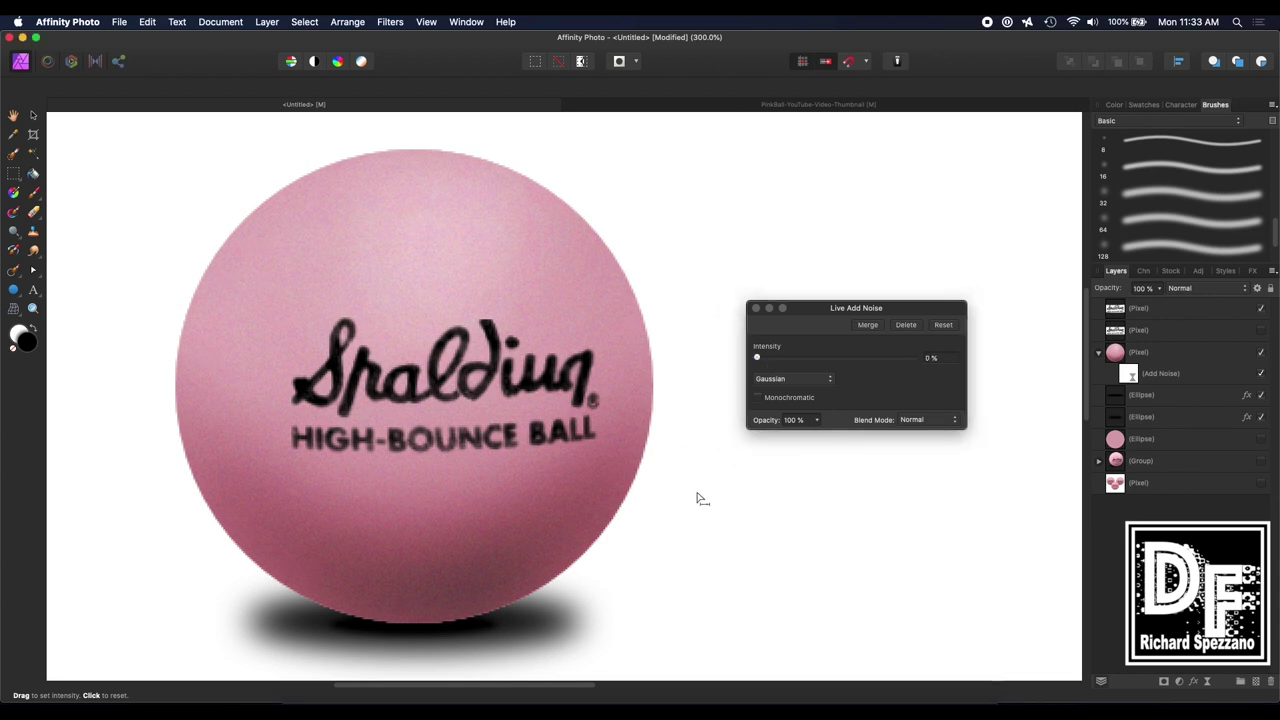
Close the Add Noise settings, fit the canvas, then zoom back to 300% on the ball
left_click(1116, 375)
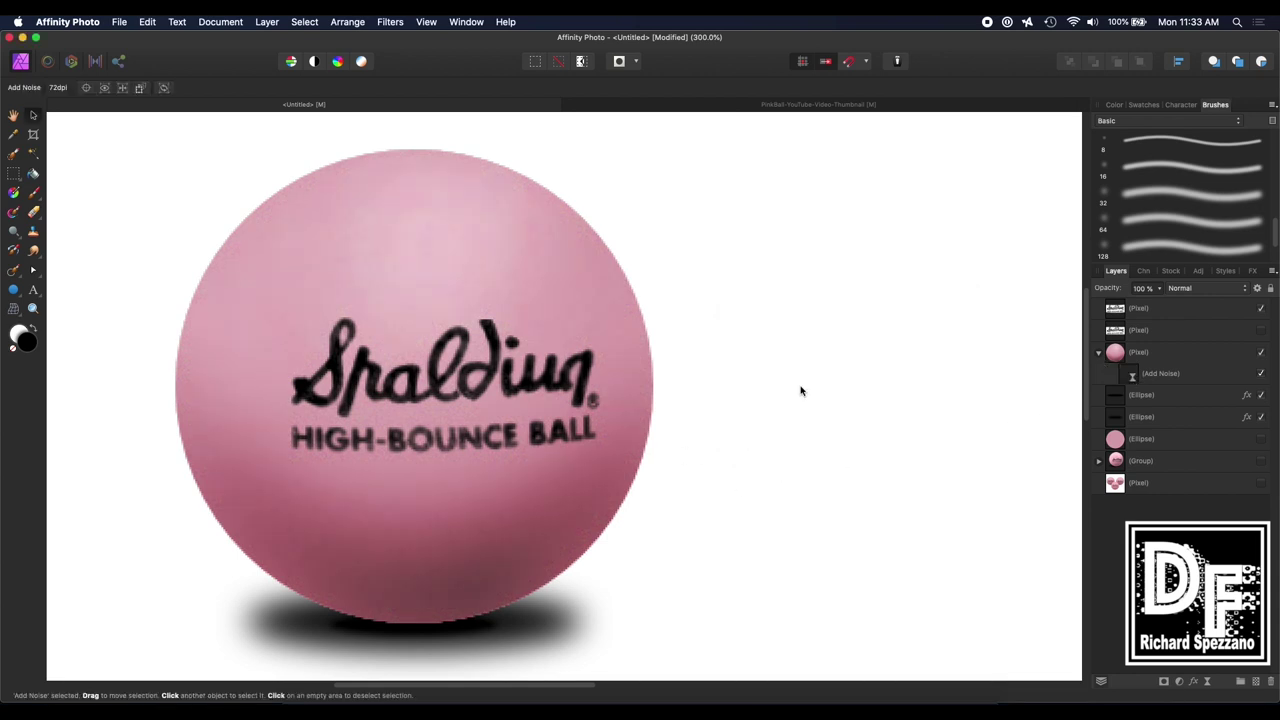
double_click(16, 116)
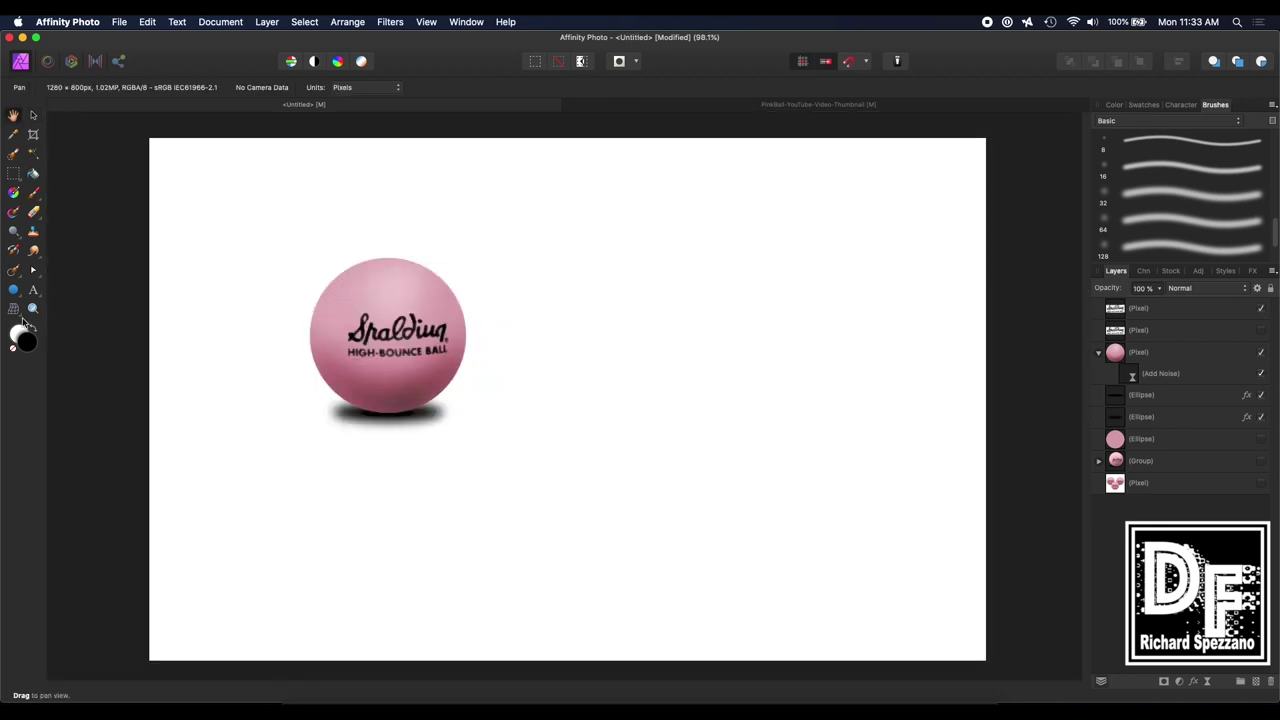
left_click(33, 308)
left_click(359, 311)
left_click(359, 311)
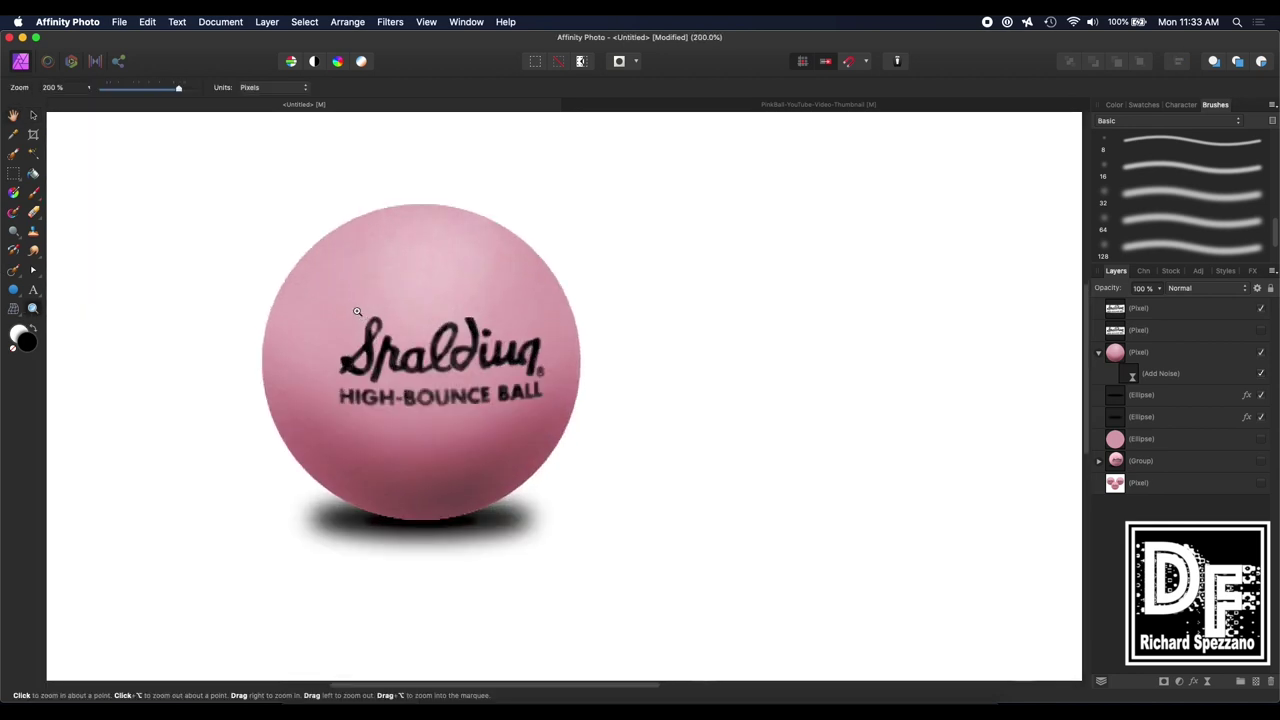
left_click(359, 311)
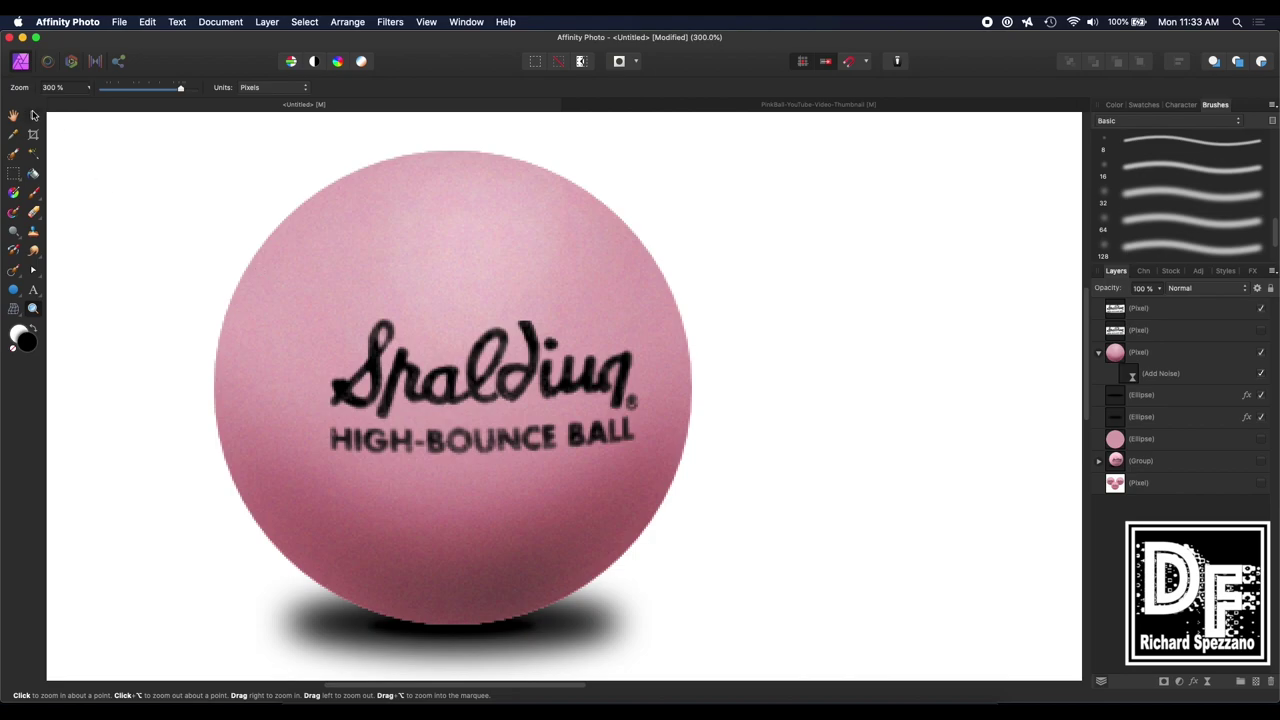